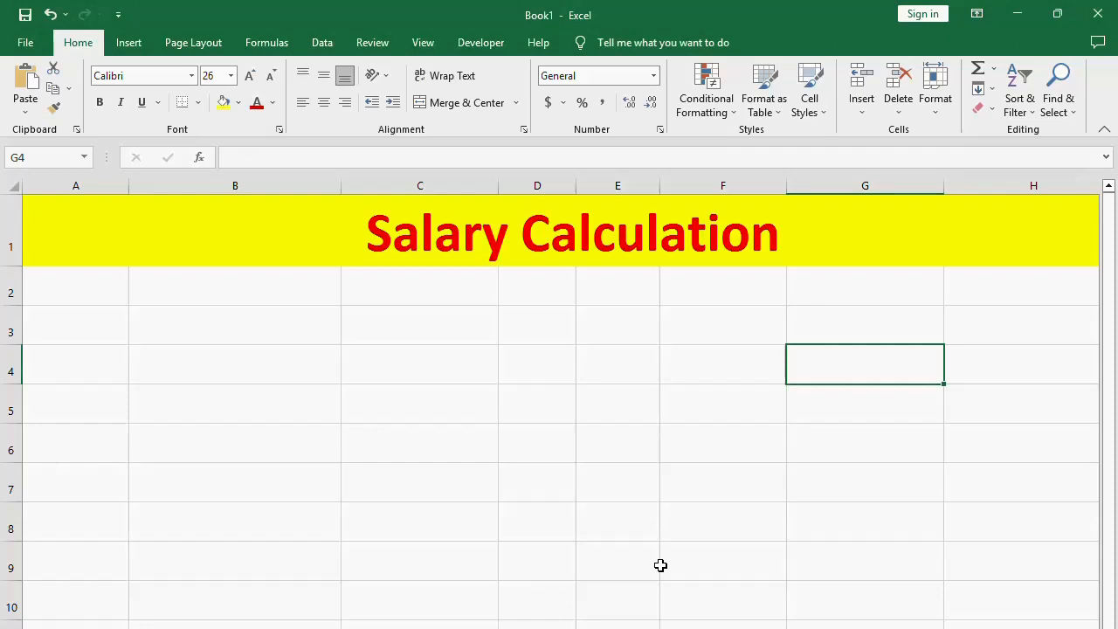
# Undo the last deletion to restore the employee salary data below the Salary Calculation title
pyautogui.hotkey('ctrl', 'z')
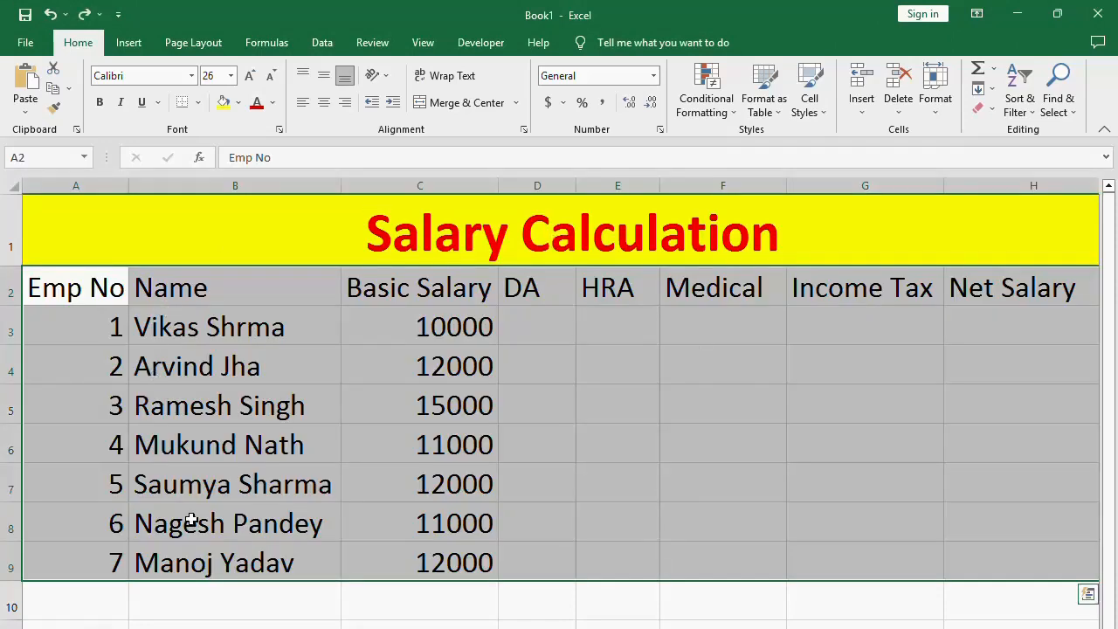
pyautogui.click(192, 469)
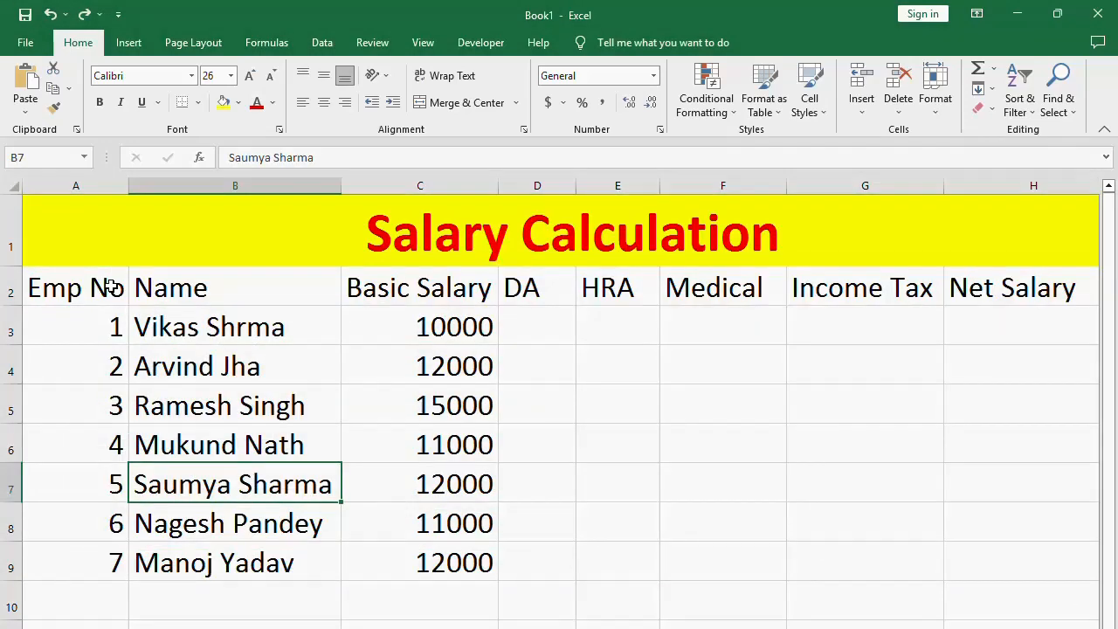
pyautogui.click(165, 606)
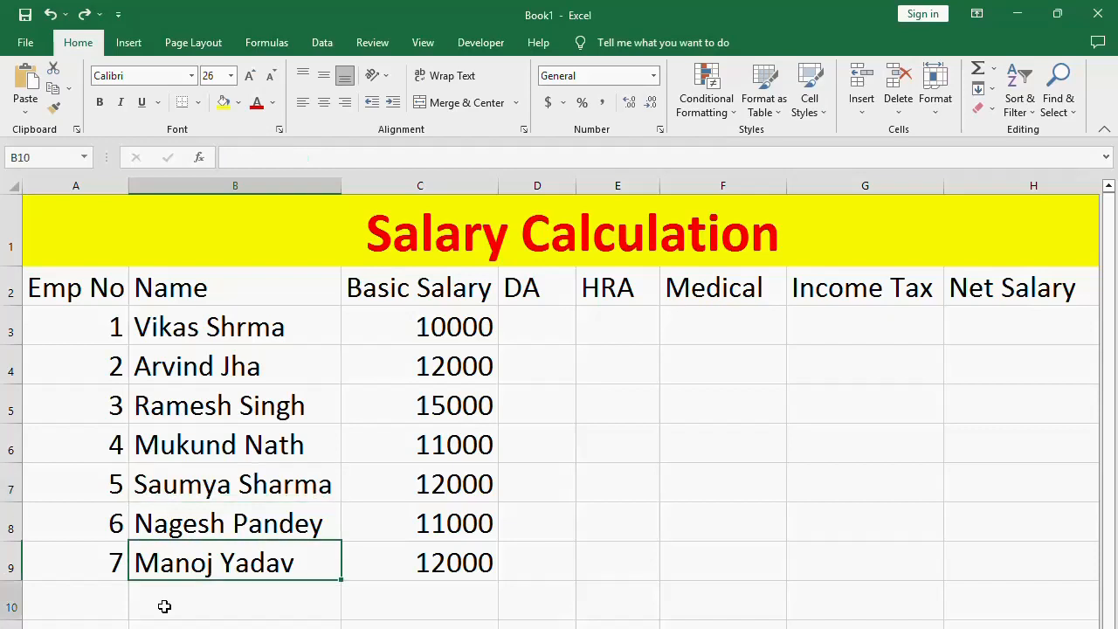
pyautogui.click(543, 608)
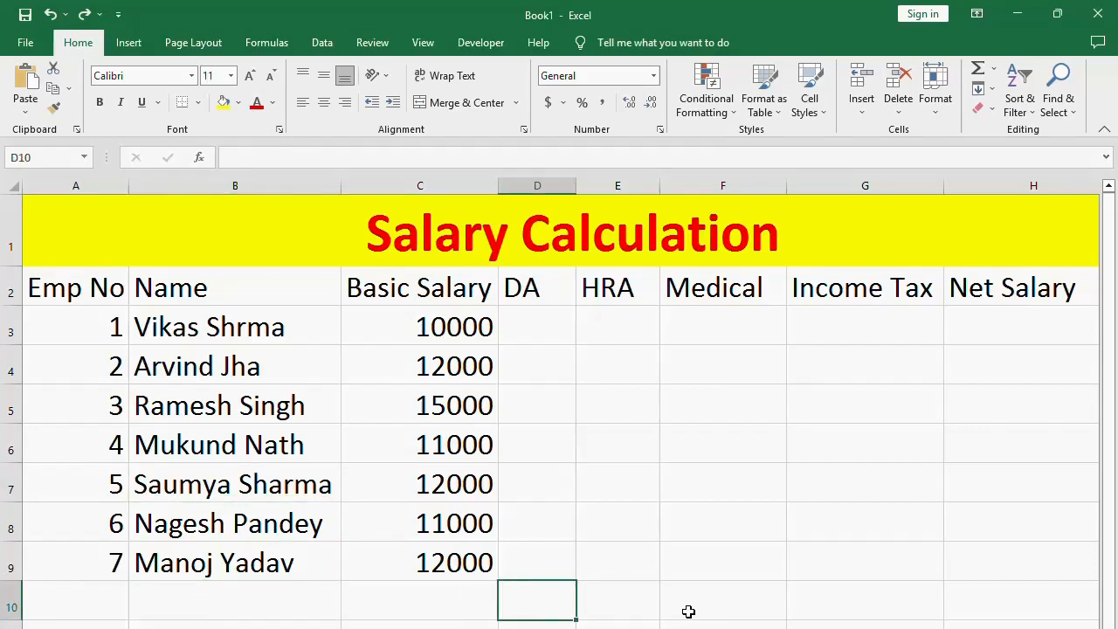
pyautogui.write('so')
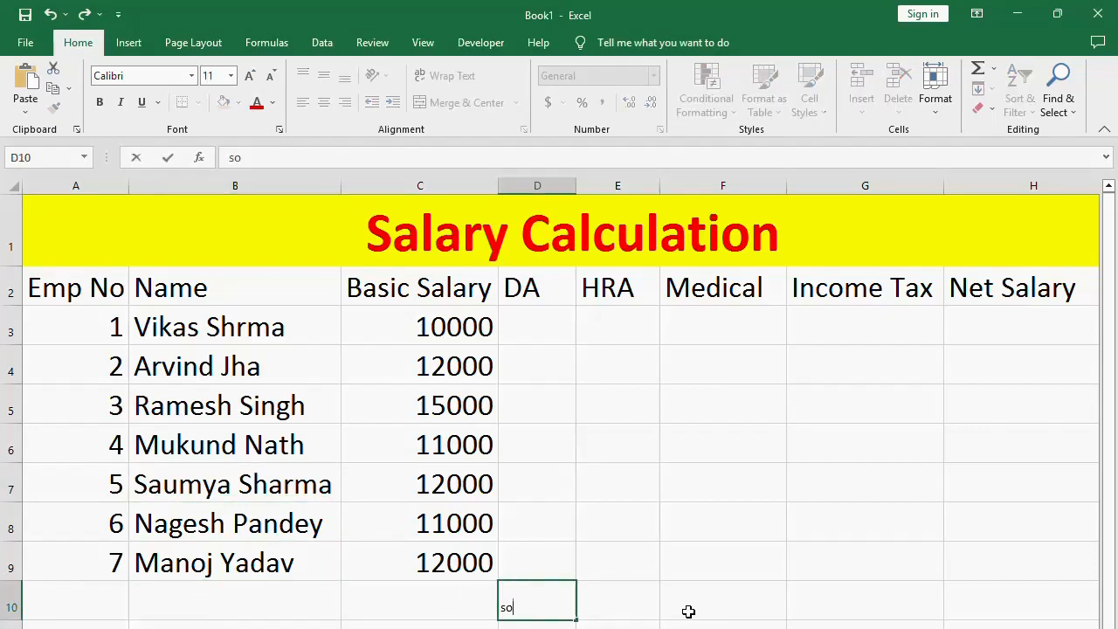
pyautogui.press('BackSpace')
pyautogui.press('BackSpace')
pyautogui.click(723, 627)
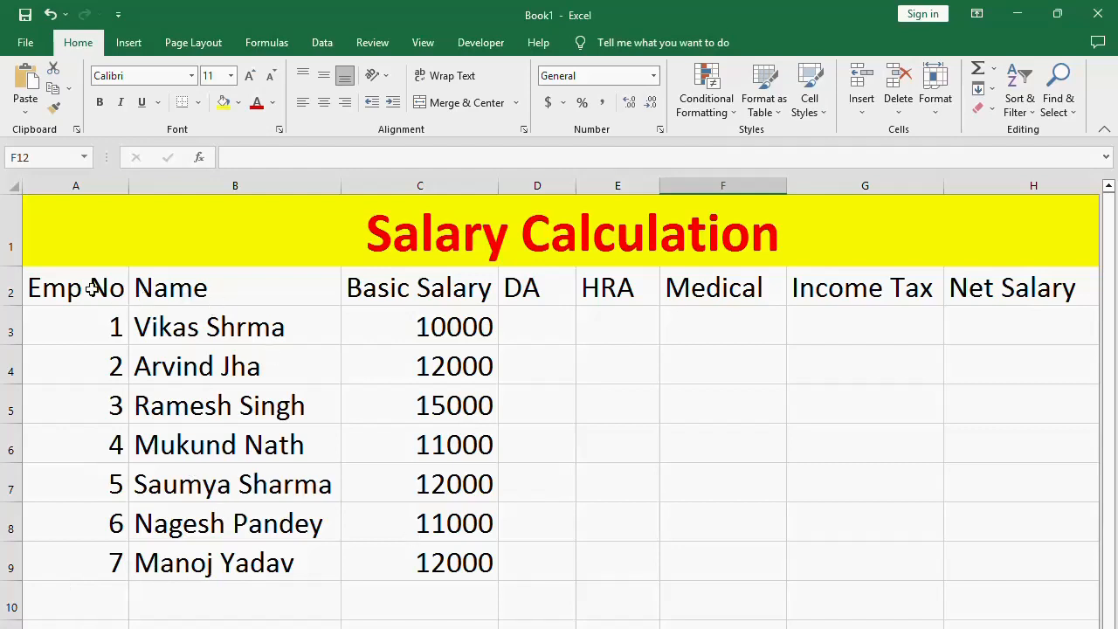
# Format the range A2:H9 as a table with headers, using the orange style in the first Medium row
pyautogui.moveTo(93, 288); pyautogui.dragTo(1001, 551)
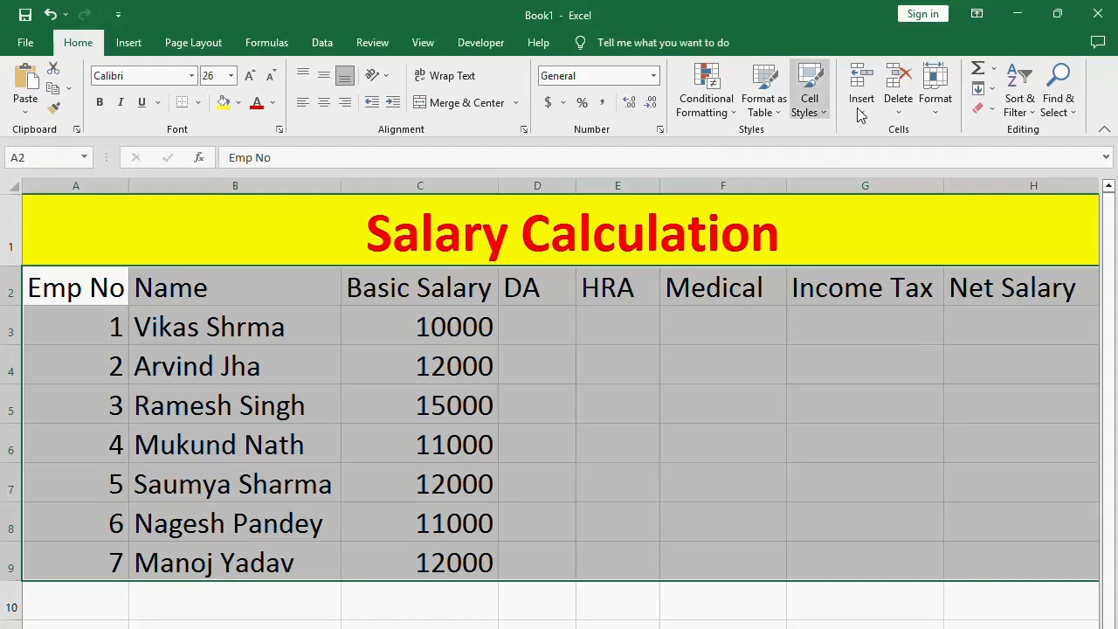
pyautogui.click(783, 119)
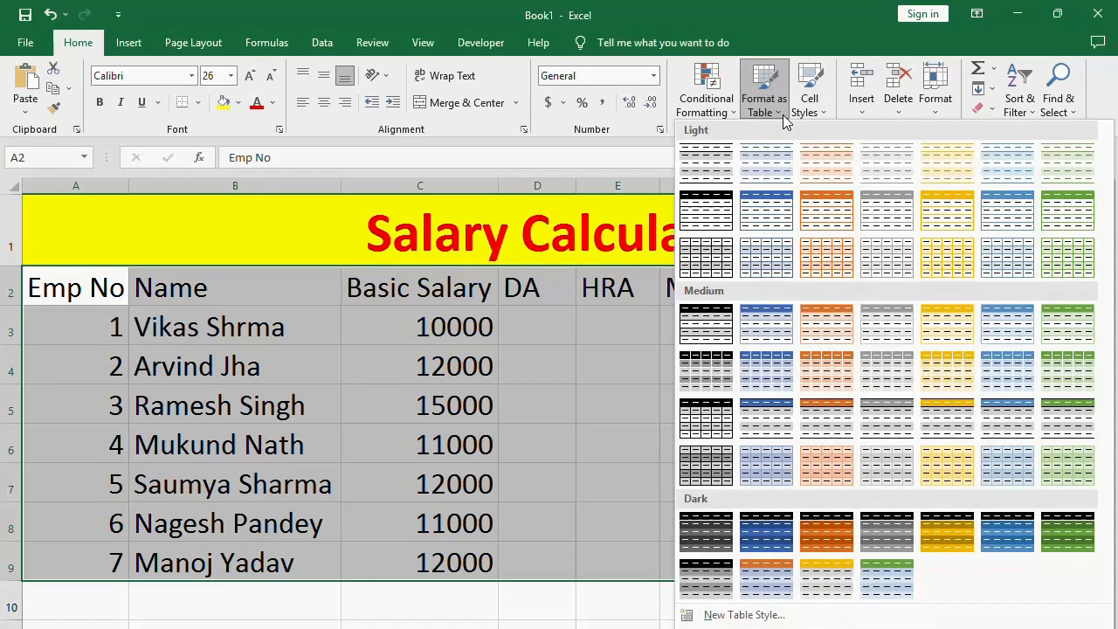
pyautogui.click(822, 326)
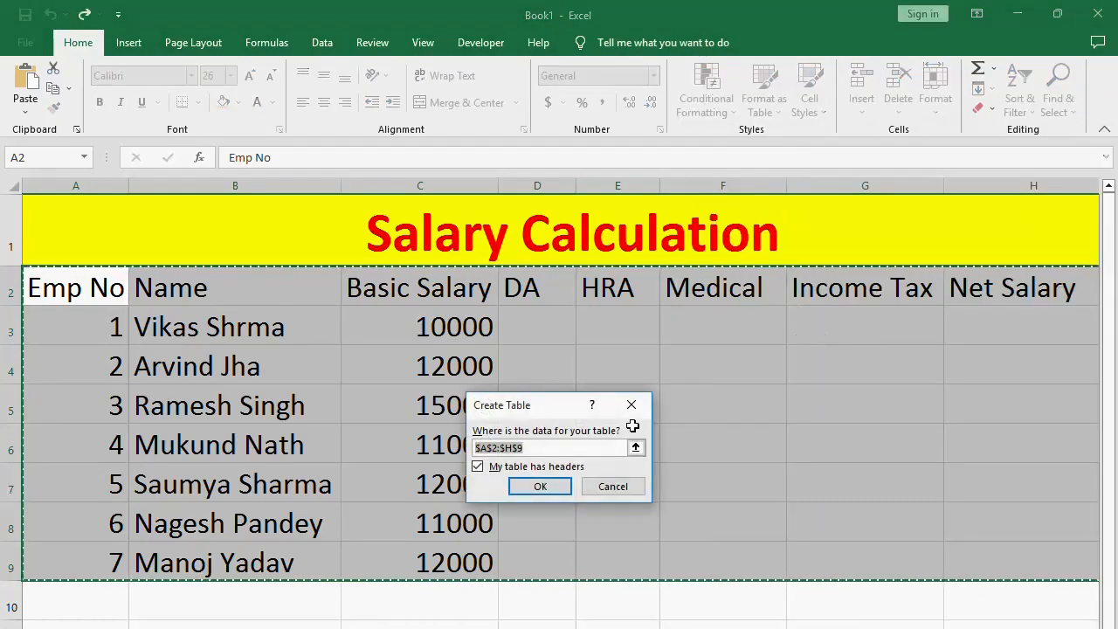
pyautogui.click(523, 486)
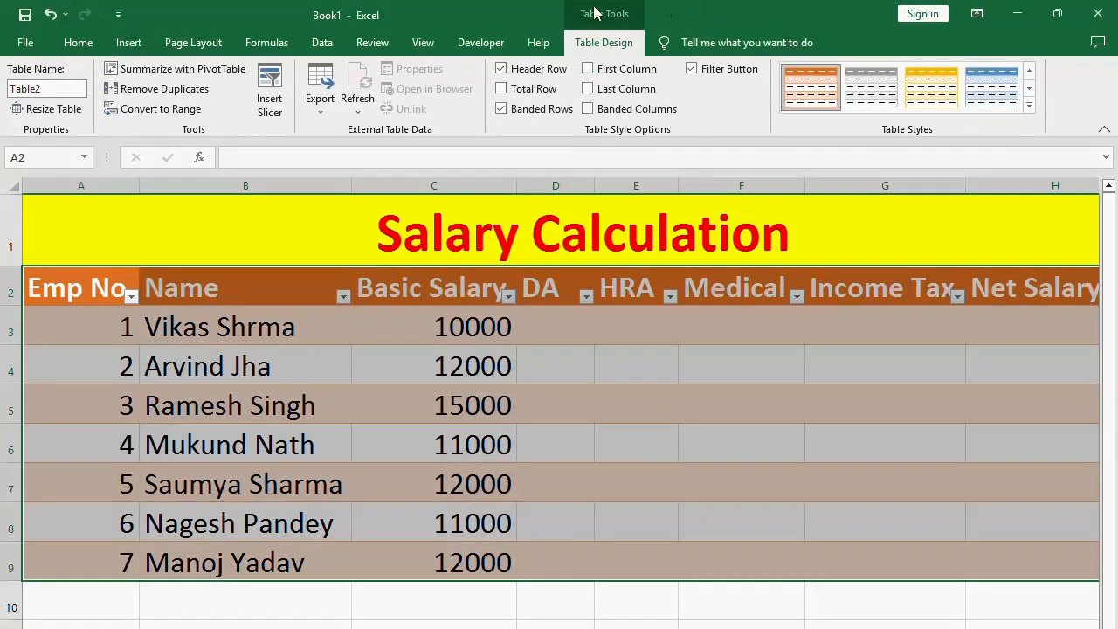
# Turn off the filter buttons in the header row of the salary table
pyautogui.click(323, 45)
pyautogui.click(445, 96)
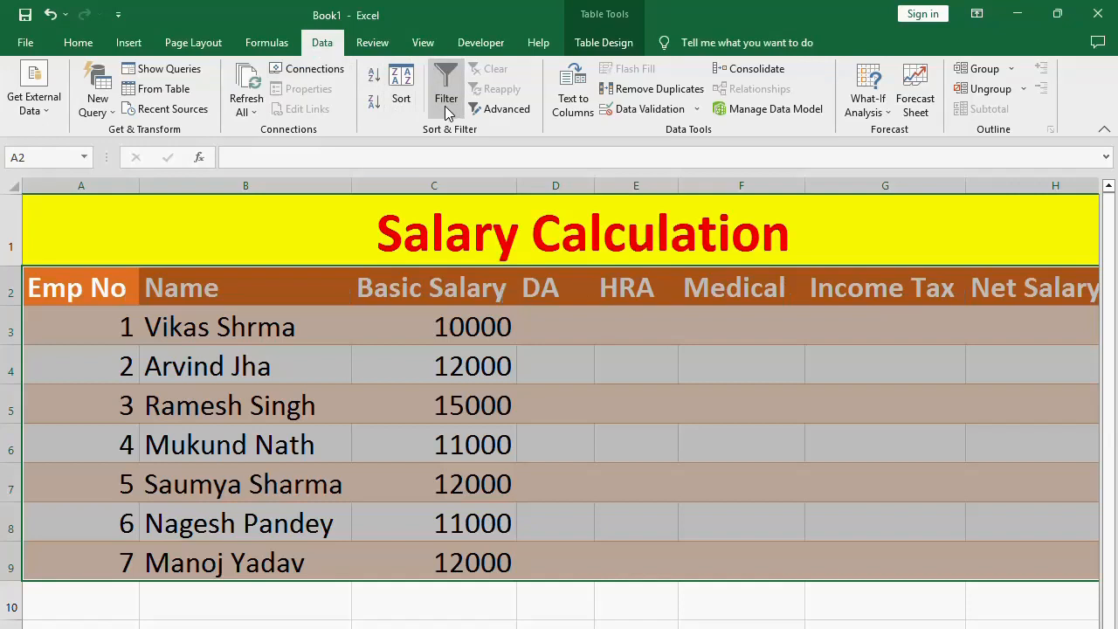
pyautogui.click(434, 622)
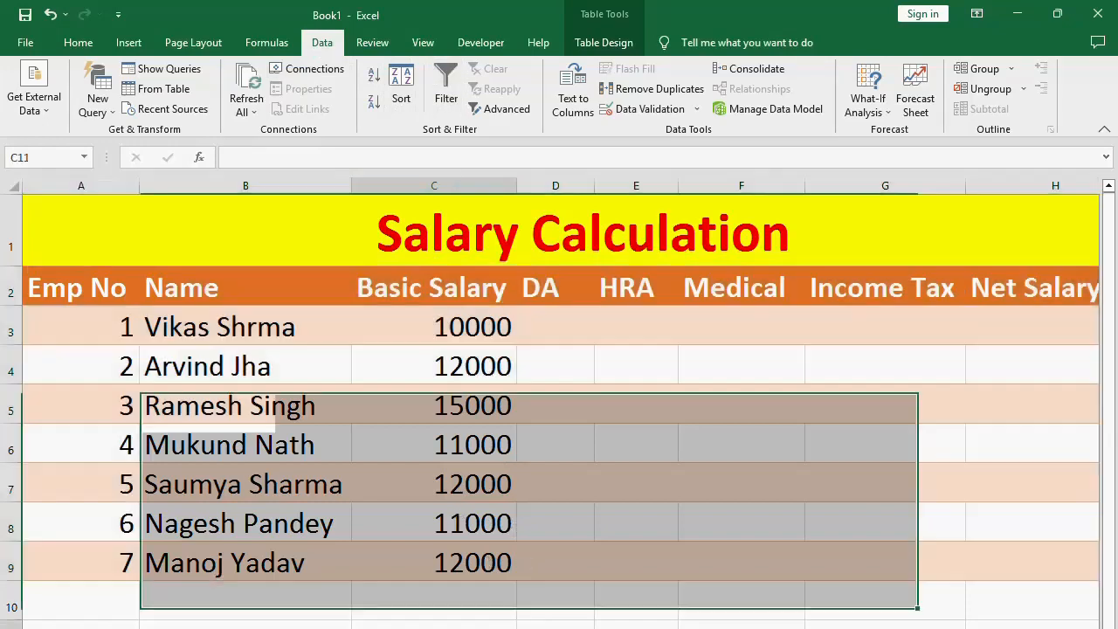
# Fit the widths of the Name and Basic Salary columns to their contents
pyautogui.moveTo(351, 186); pyautogui.dragTo(347, 186)
pyautogui.moveTo(511, 180)
pyautogui.mouseDown()
pyautogui.moveTo(496, 183)
pyautogui.moveTo(512, 183)
pyautogui.mouseUp()
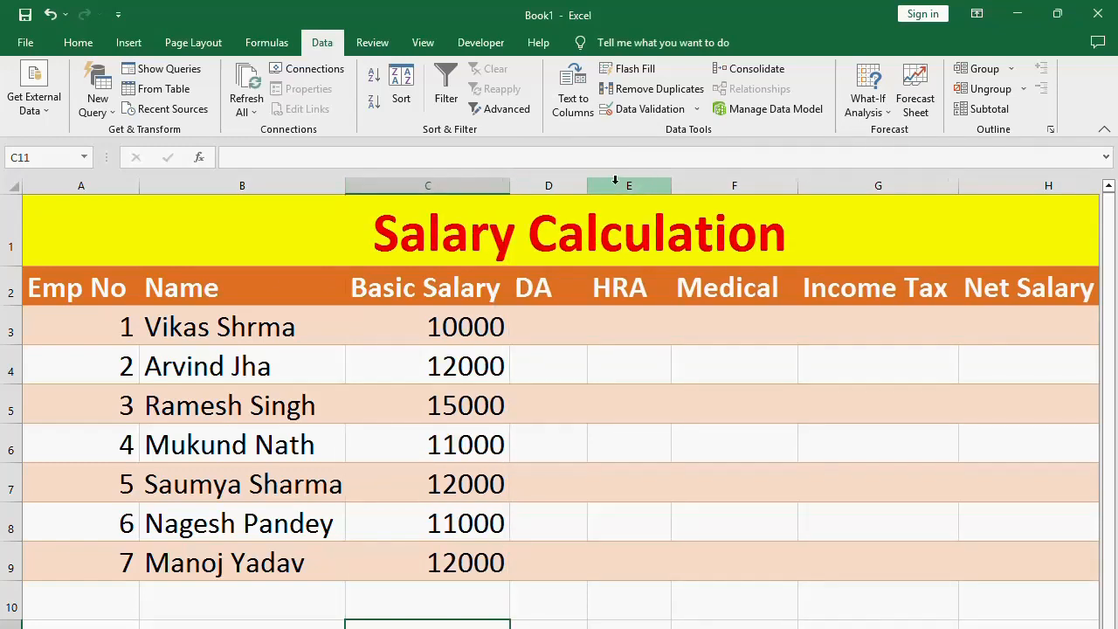
pyautogui.click(734, 627)
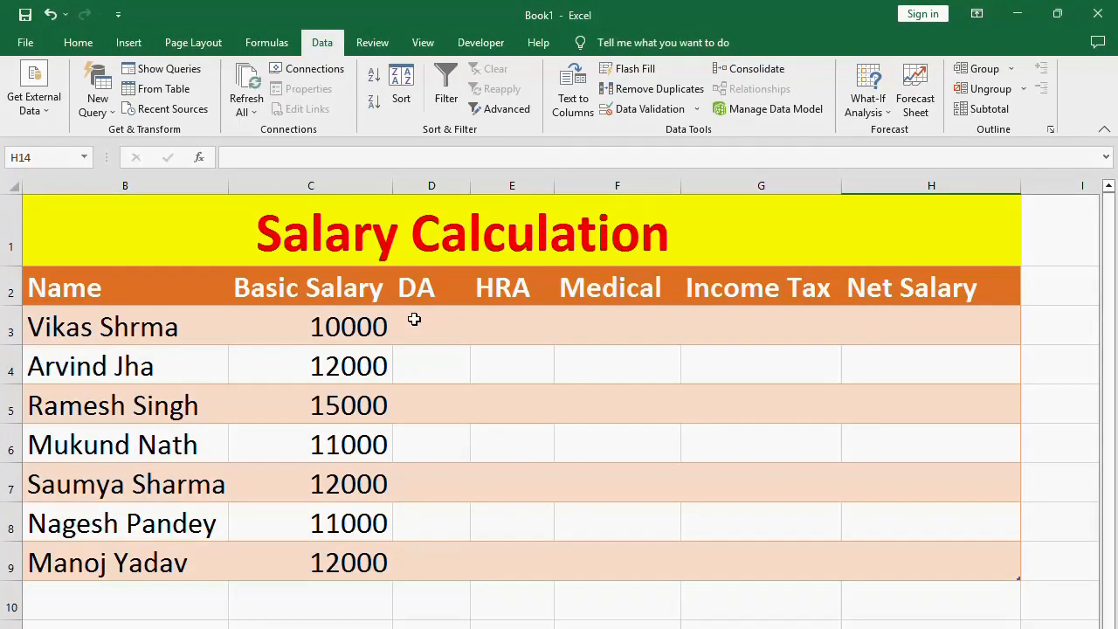
# Calculate DA as 10% of the basic salary by entering =c3*10% in D3
pyautogui.click(420, 322)
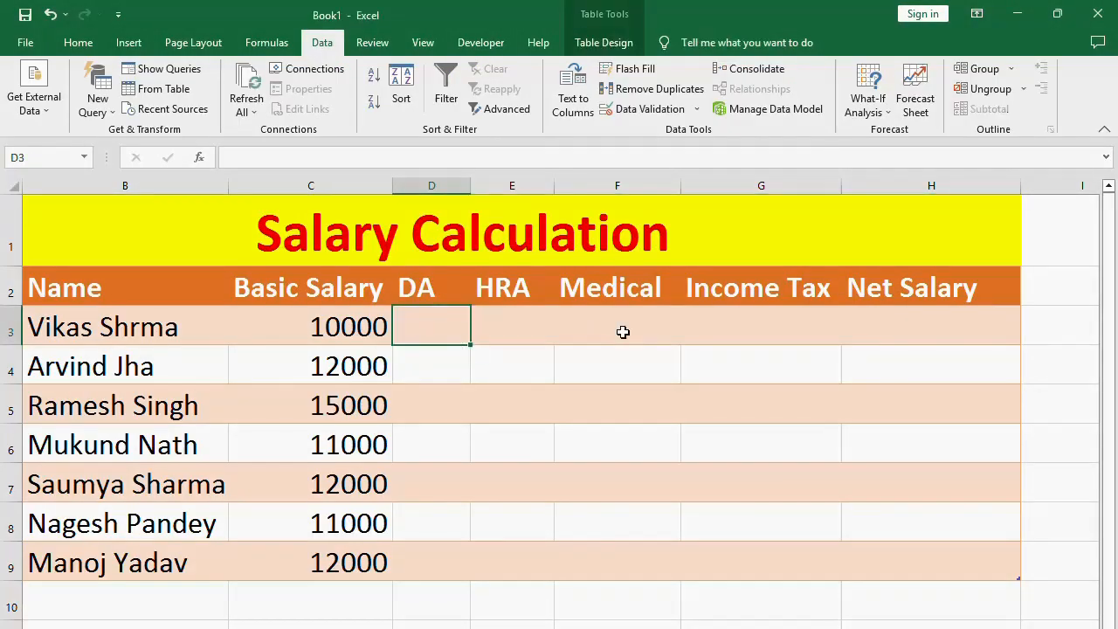
pyautogui.write('=')
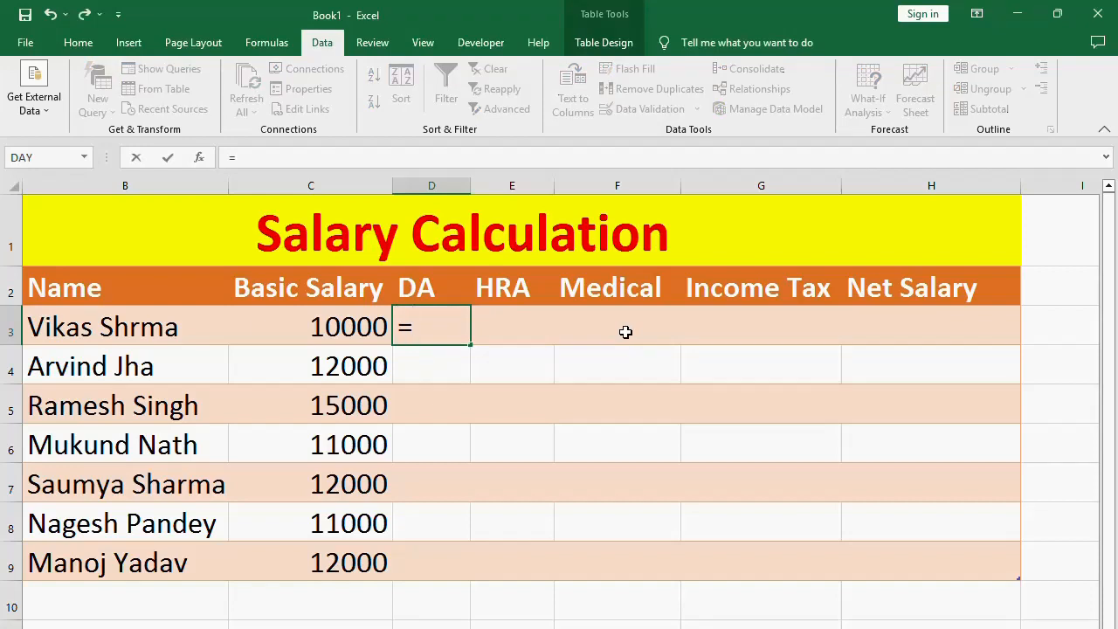
pyautogui.write('c3')
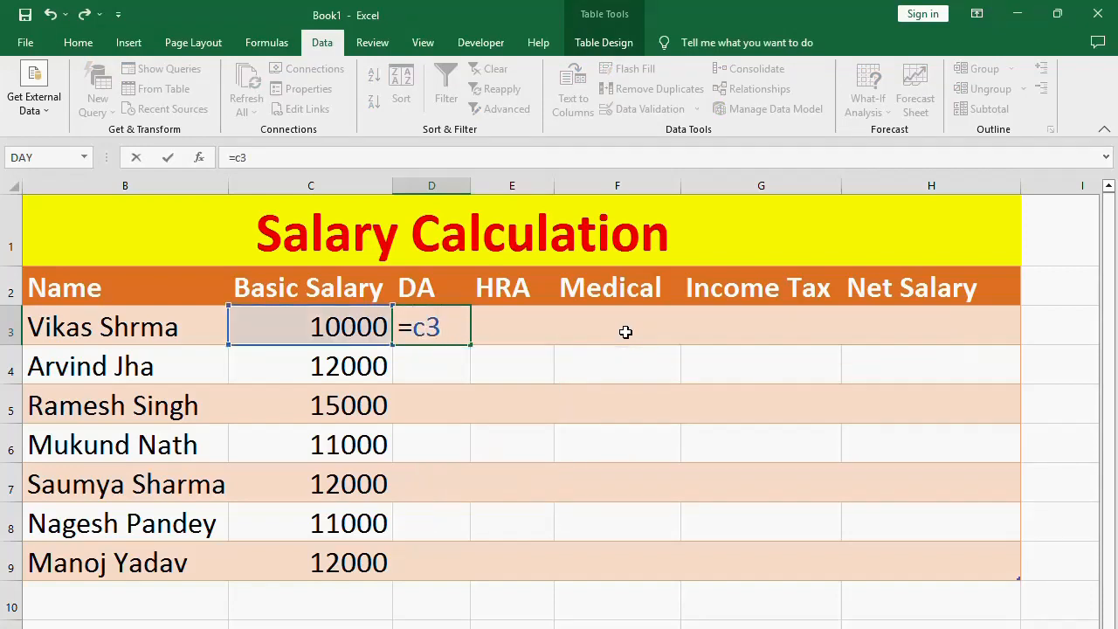
pyautogui.write('*10%')
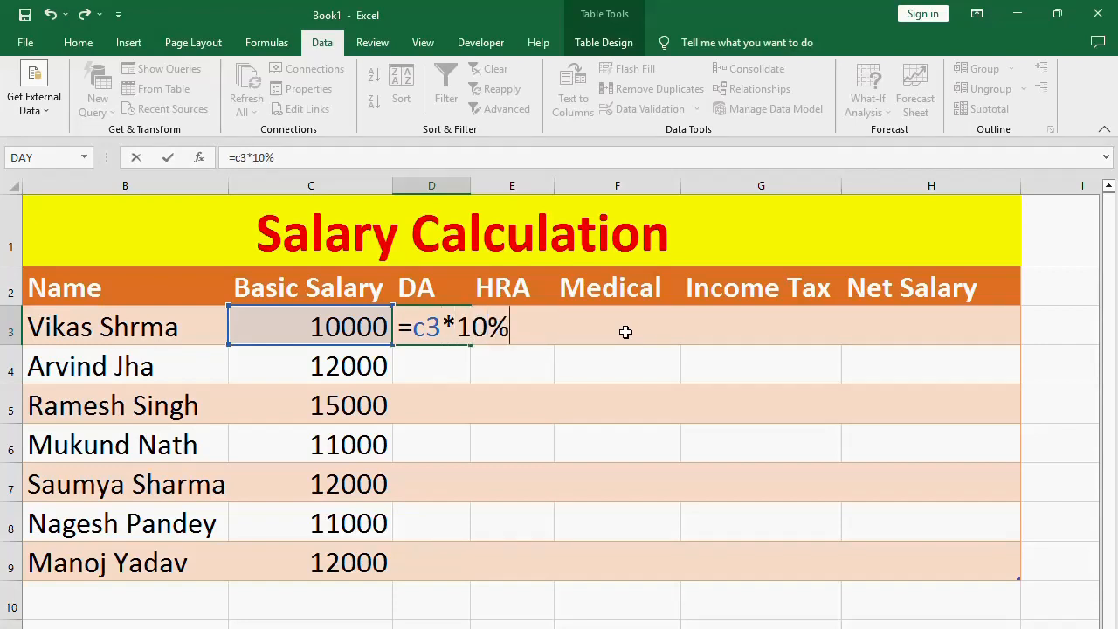
pyautogui.press('Return')
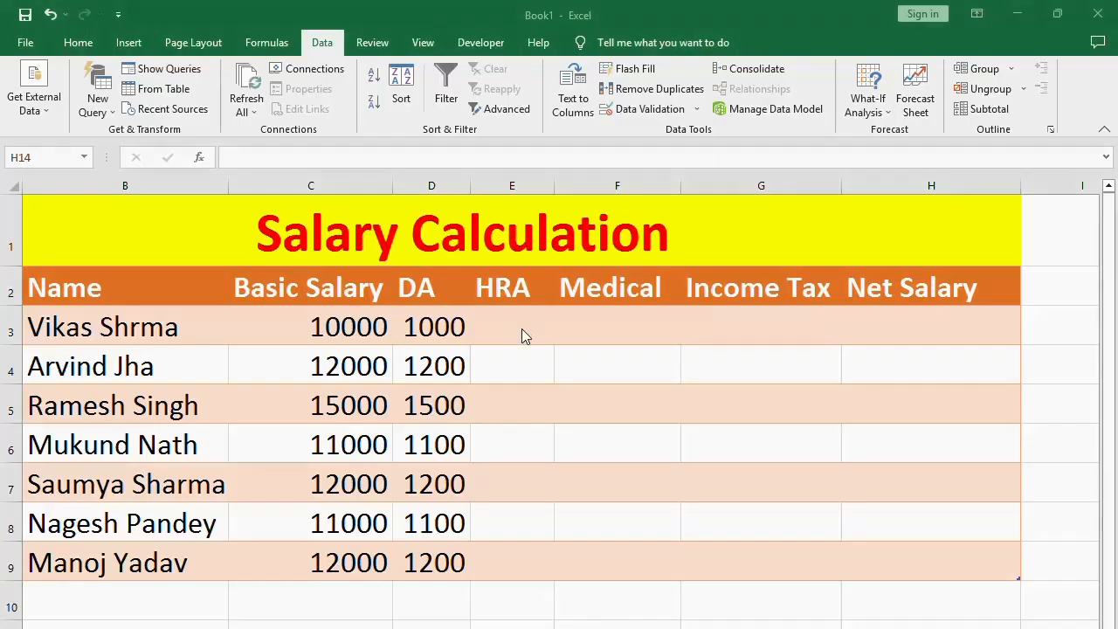
# Calculate HRA as 8% of the basic salary by entering =c3*8% in E3
pyautogui.click(518, 329)
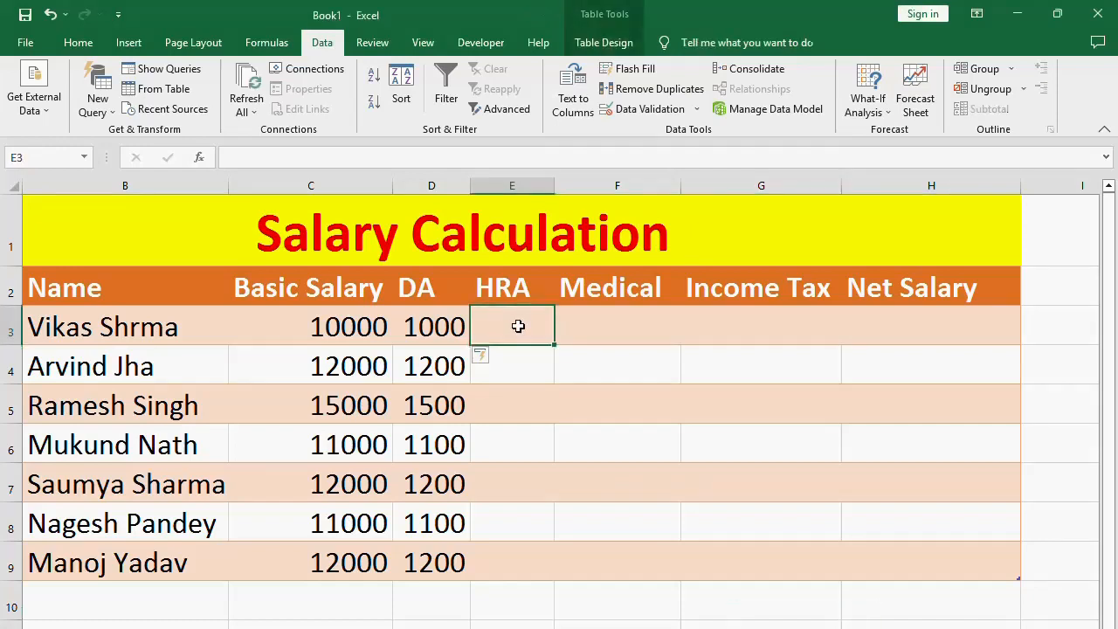
pyautogui.write('=')
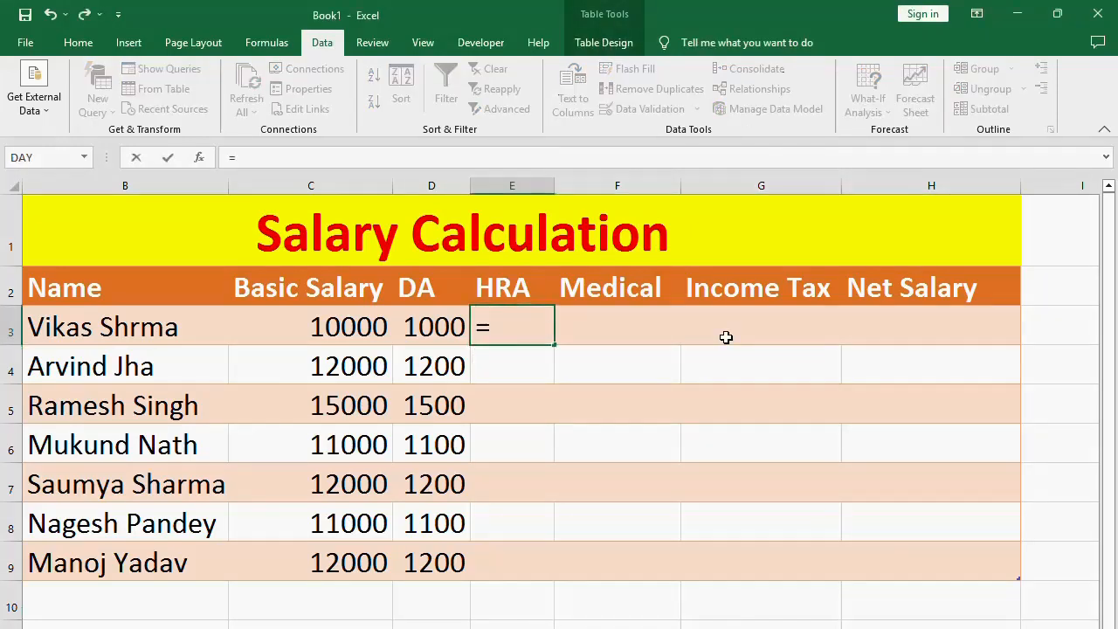
pyautogui.write('c3')
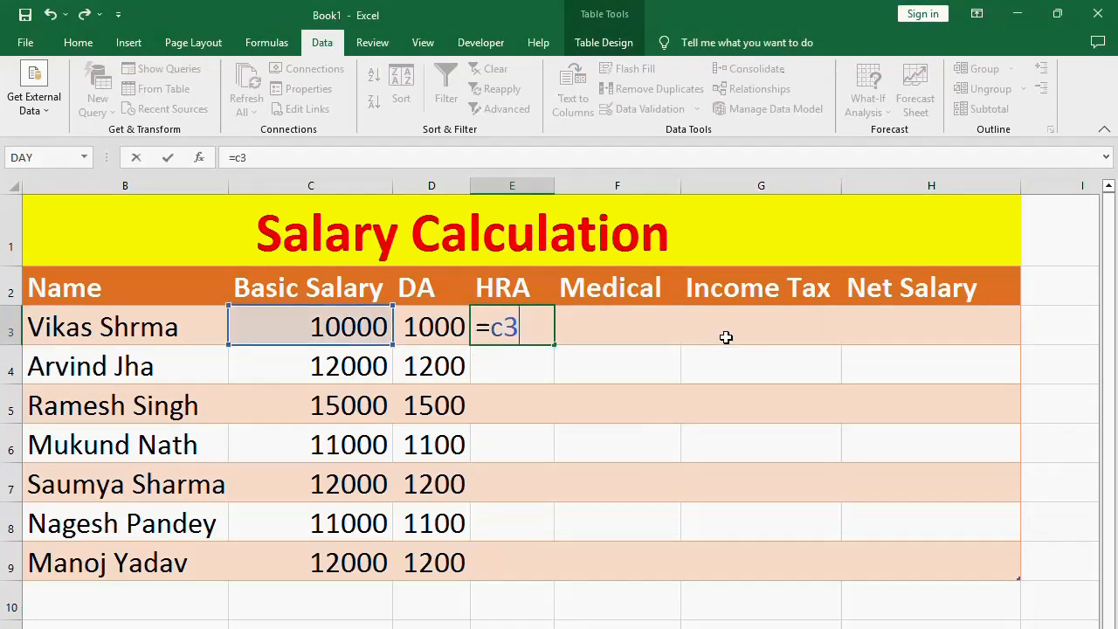
pyautogui.write('*8%')
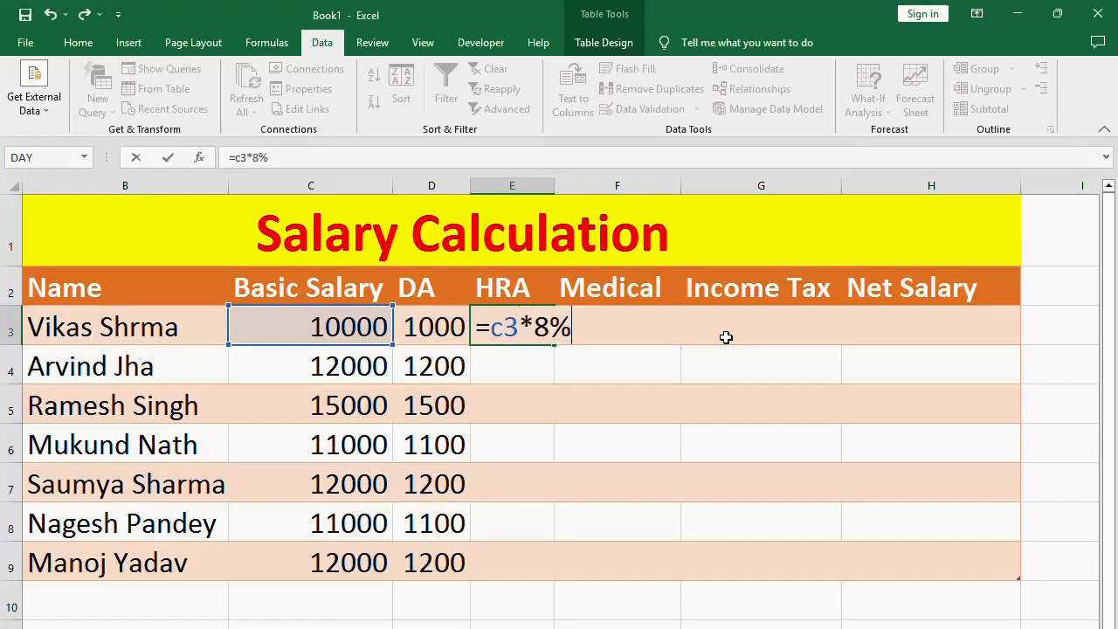
pyautogui.press('Return')
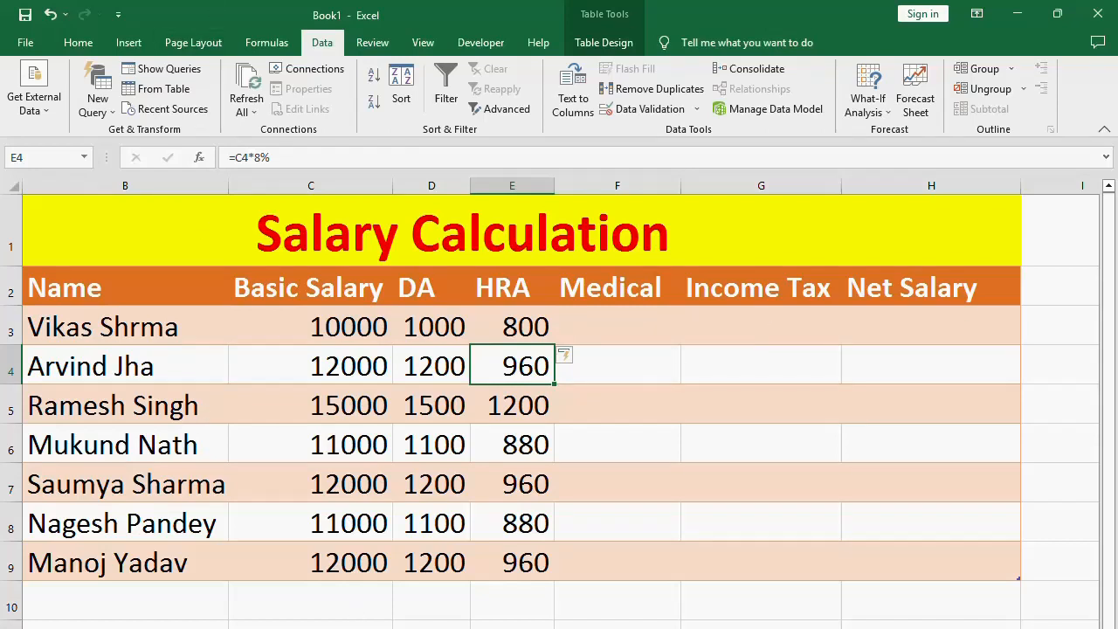
pyautogui.click(428, 628)
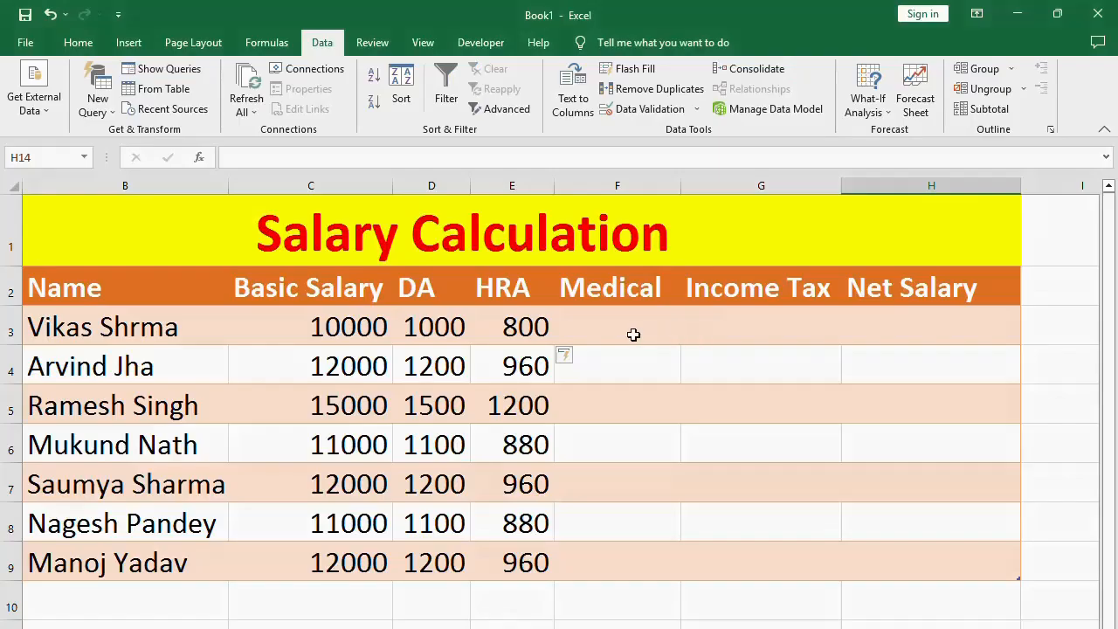
# Set the Medical allowance to a fixed 1000 for the employees by entering =1000 in F3
pyautogui.click(633, 334)
pyautogui.write('=')
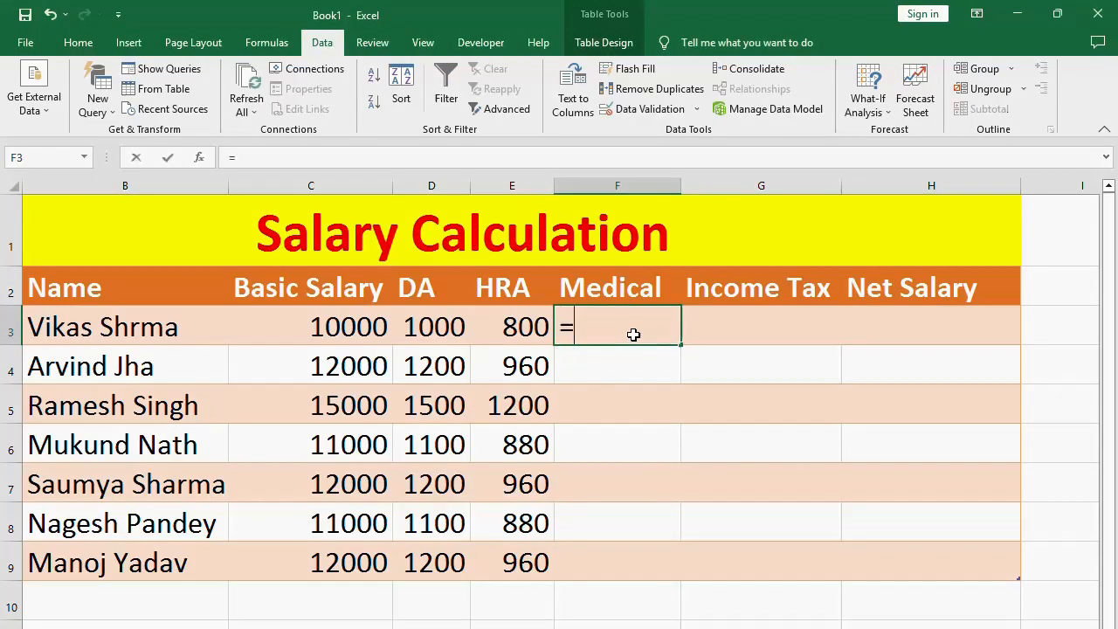
pyautogui.write('1000')
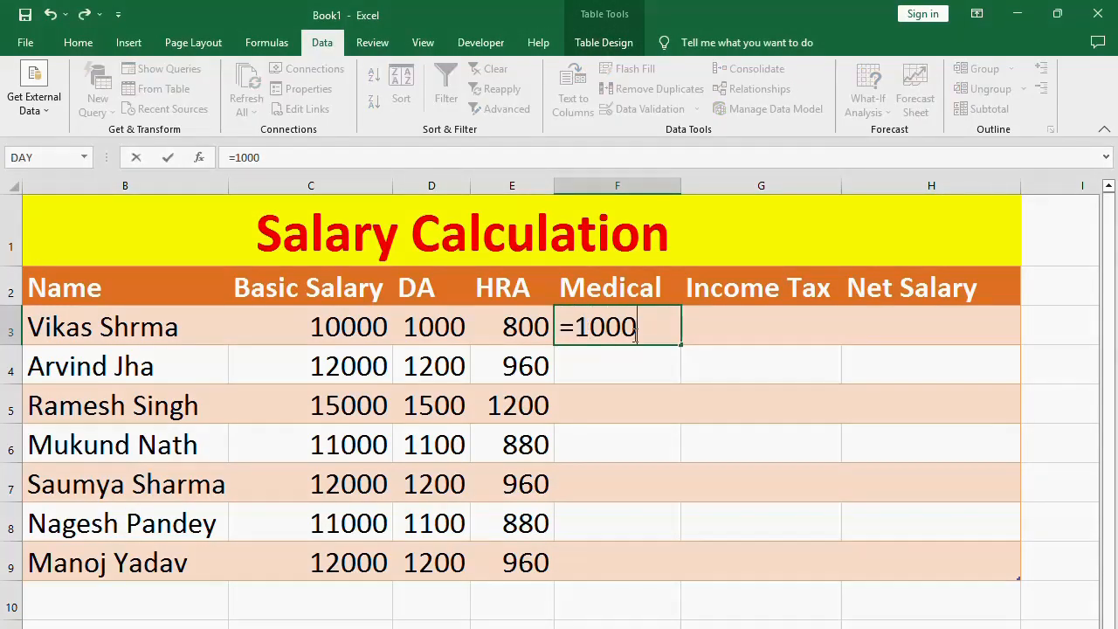
pyautogui.press('Return')
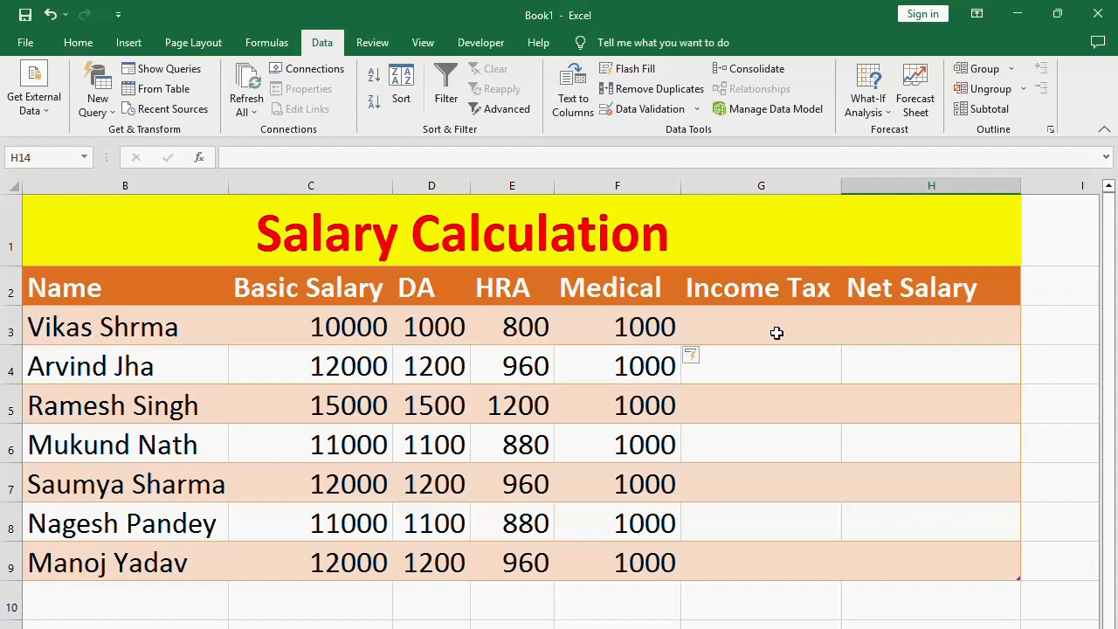
# Calculate Income Tax as 5% of the basic salary by entering =c3*5% in G3
pyautogui.click(781, 330)
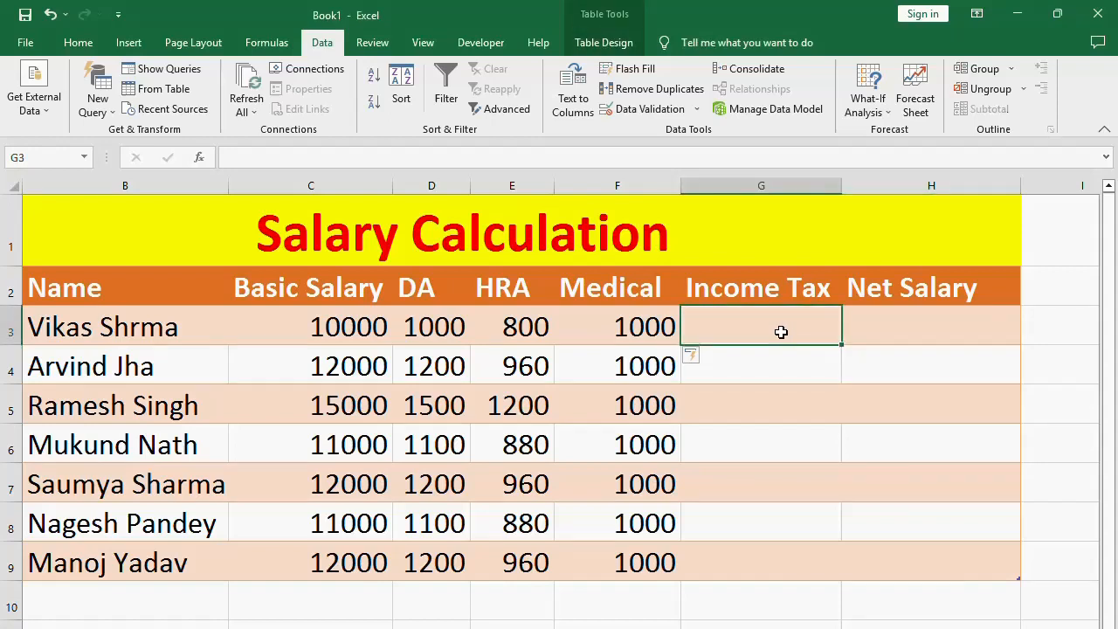
pyautogui.write('=c3')
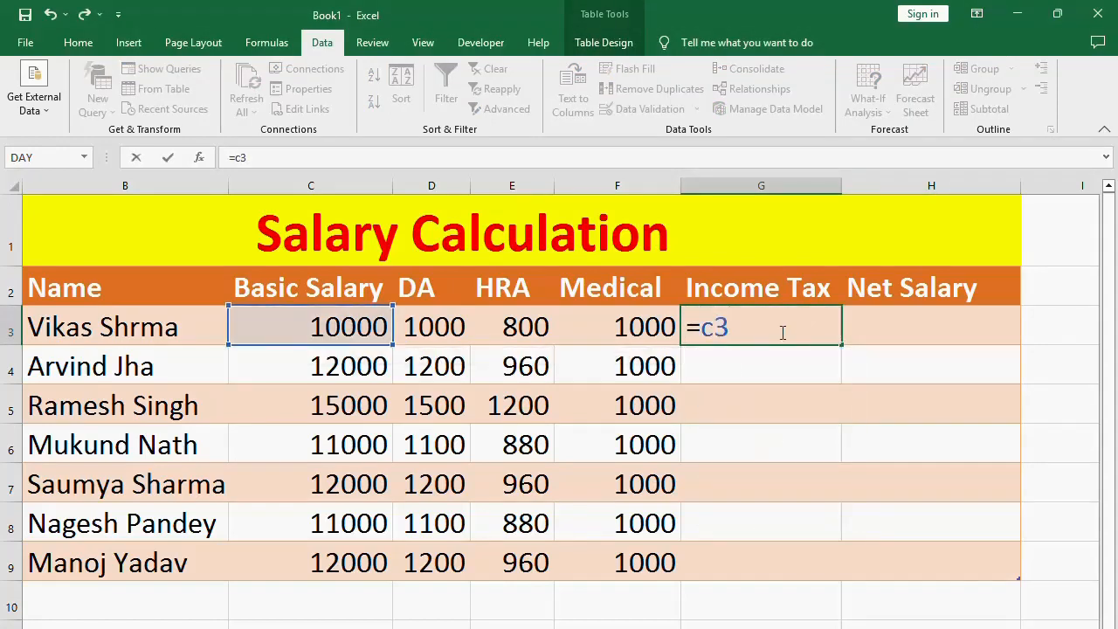
pyautogui.write('*5%')
pyautogui.press('Return')
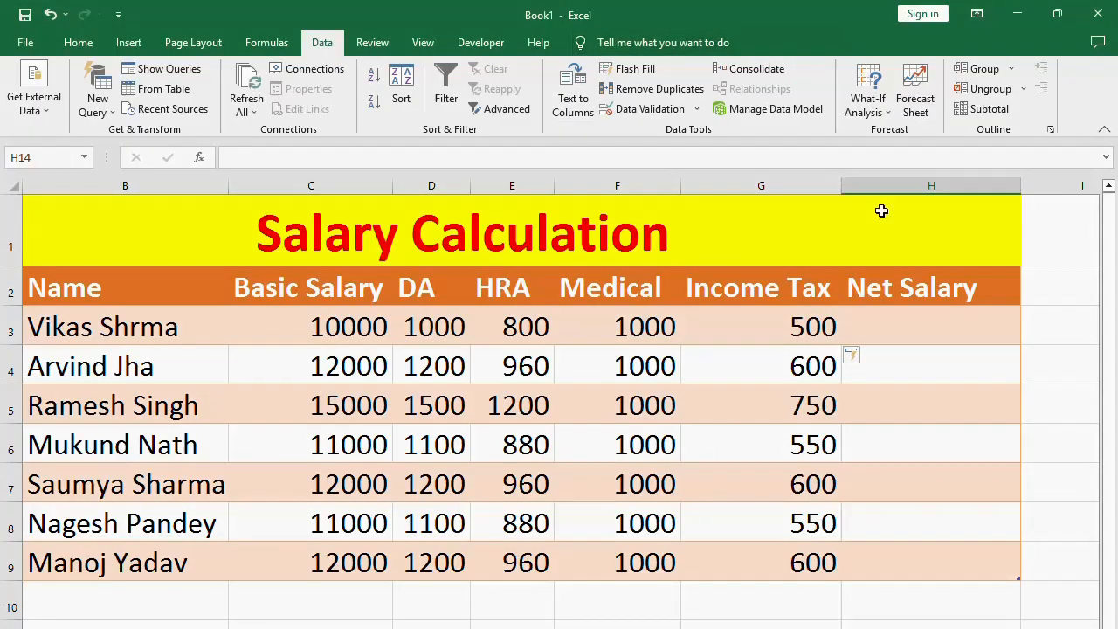
# Calculate Net Salary as basic salary plus allowances minus income tax by entering =c3+d3+e3+f3-g3 in H3
pyautogui.click(916, 313)
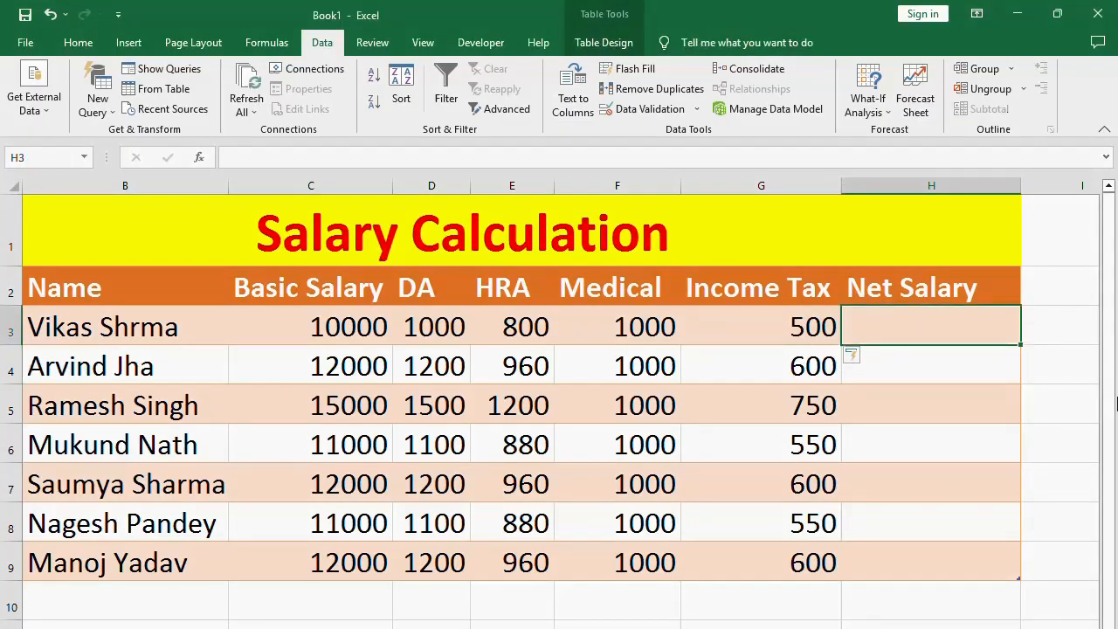
pyautogui.write('=')
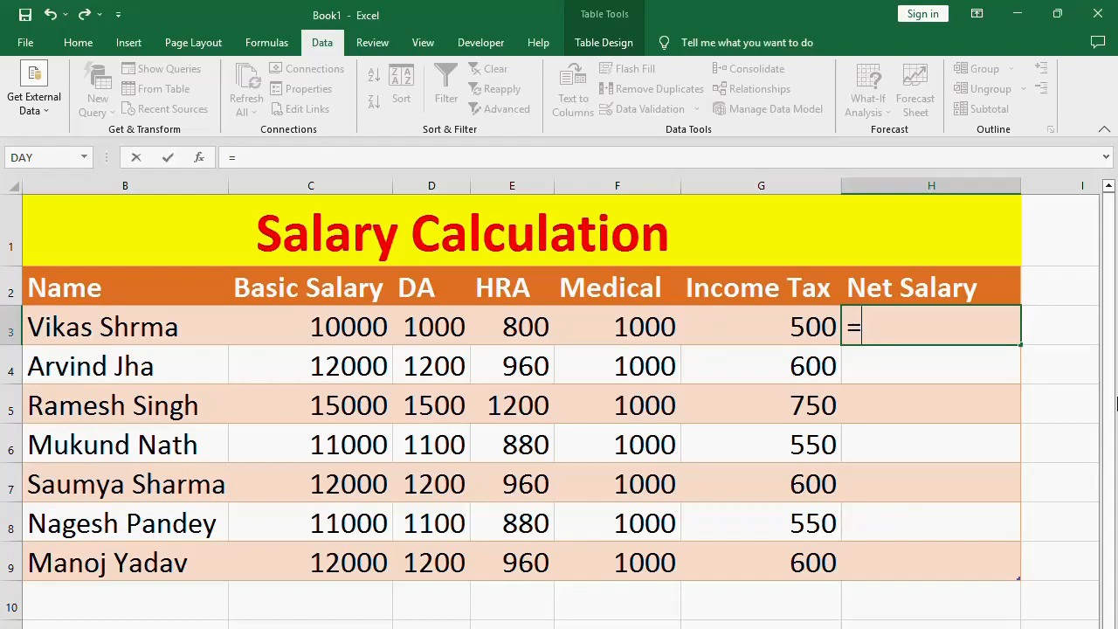
pyautogui.write('c3+d3')
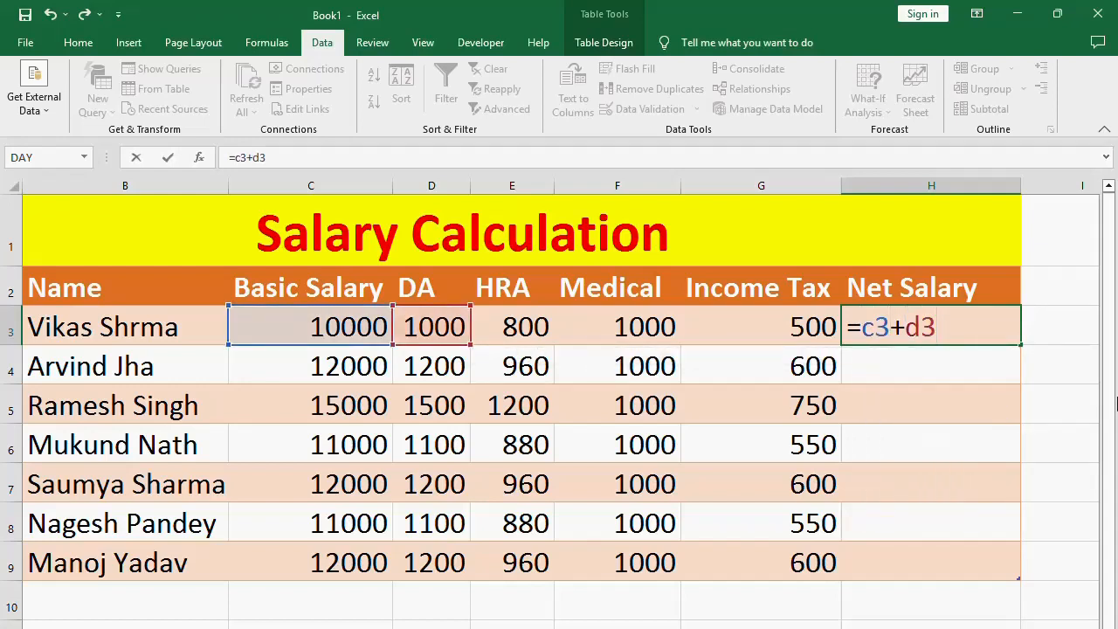
pyautogui.write('+e3')
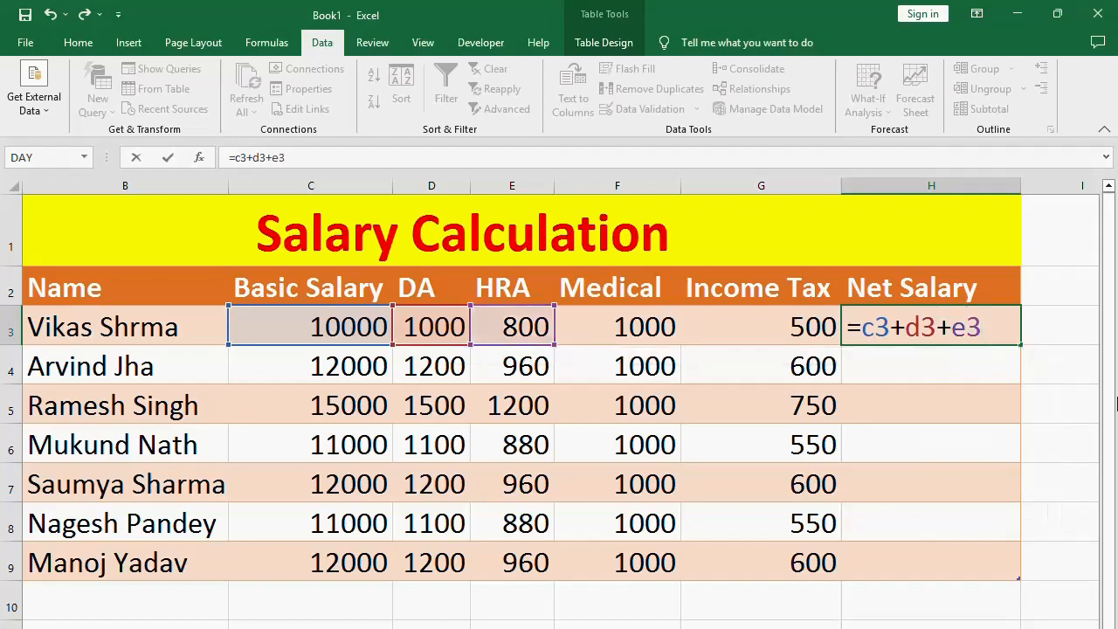
pyautogui.write('+f')
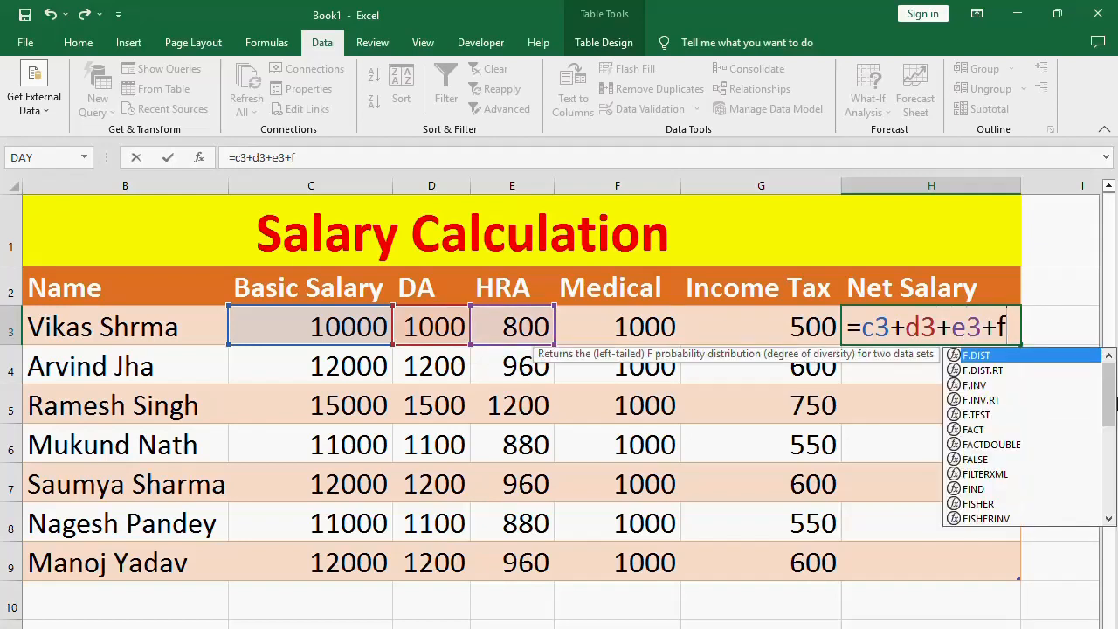
pyautogui.write('3-')
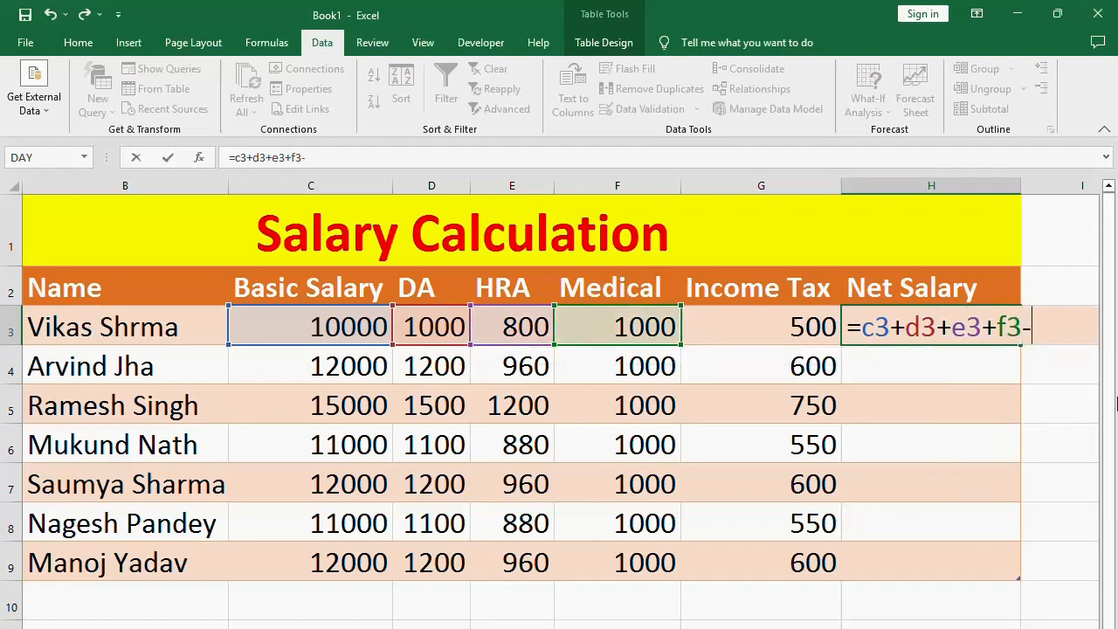
pyautogui.write('g3')
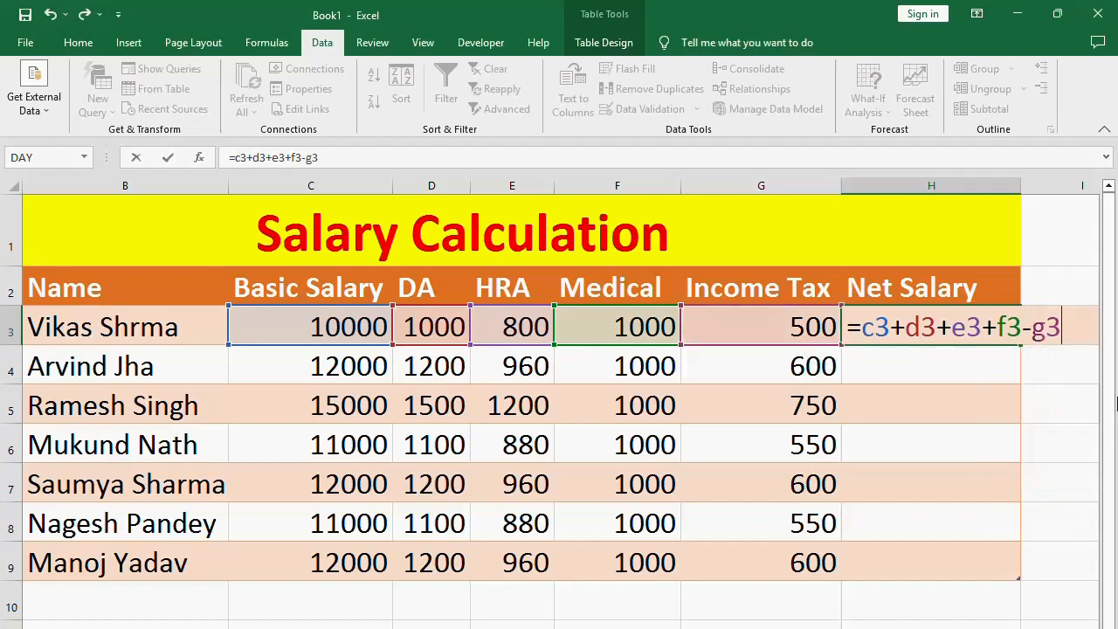
pyautogui.press('Return')
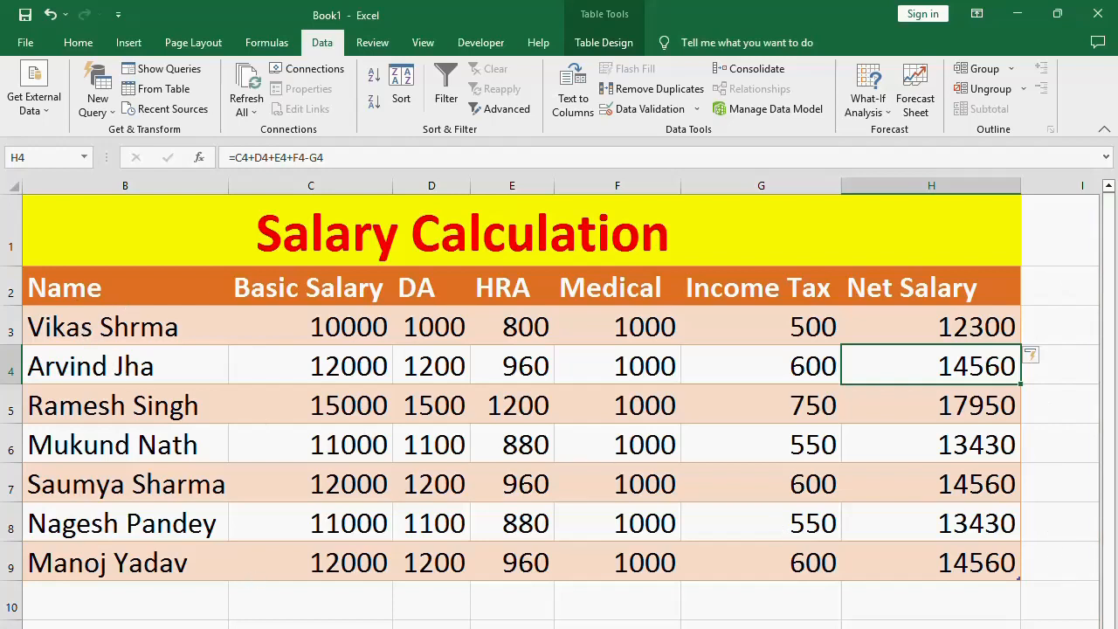
# Reduce the font size of the whole table, including the Salary Calculation title, to 22
pyautogui.hscroll(-3, 524, 393)
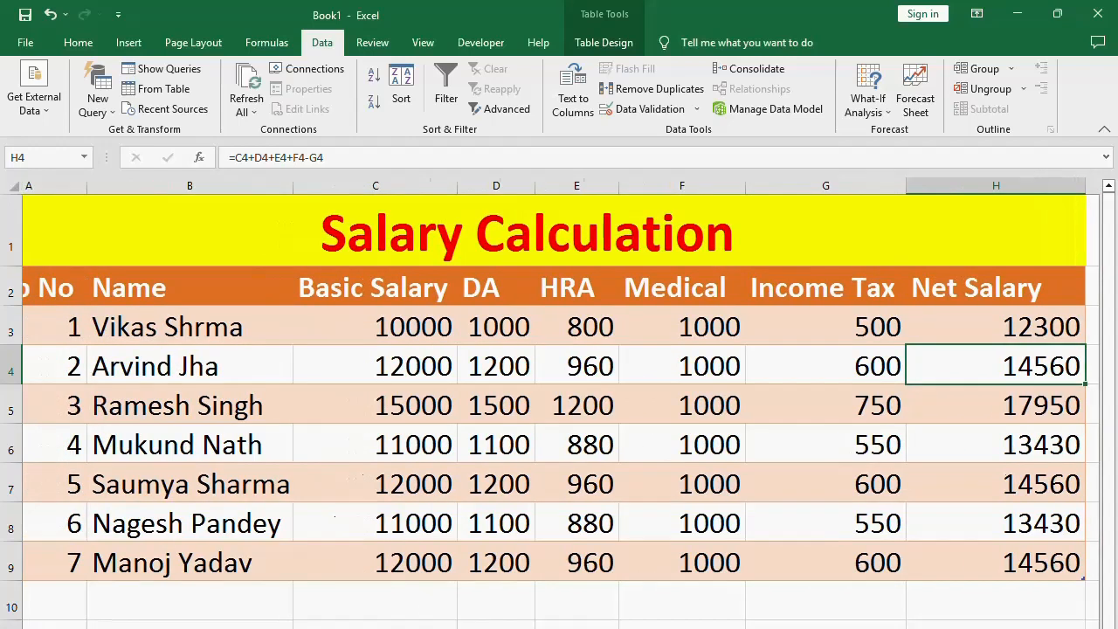
pyautogui.hscroll(-2, 327, 372)
pyautogui.hscroll(1, 561, 402)
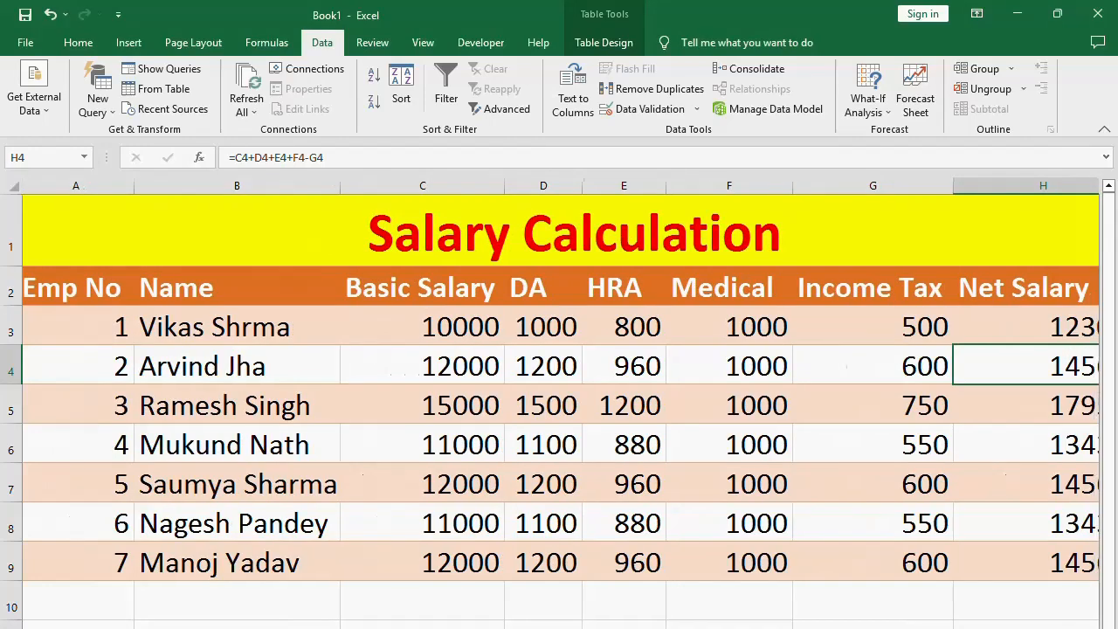
pyautogui.hscroll(-1, 250, 392)
pyautogui.moveTo(73, 208); pyautogui.dragTo(708, 559)
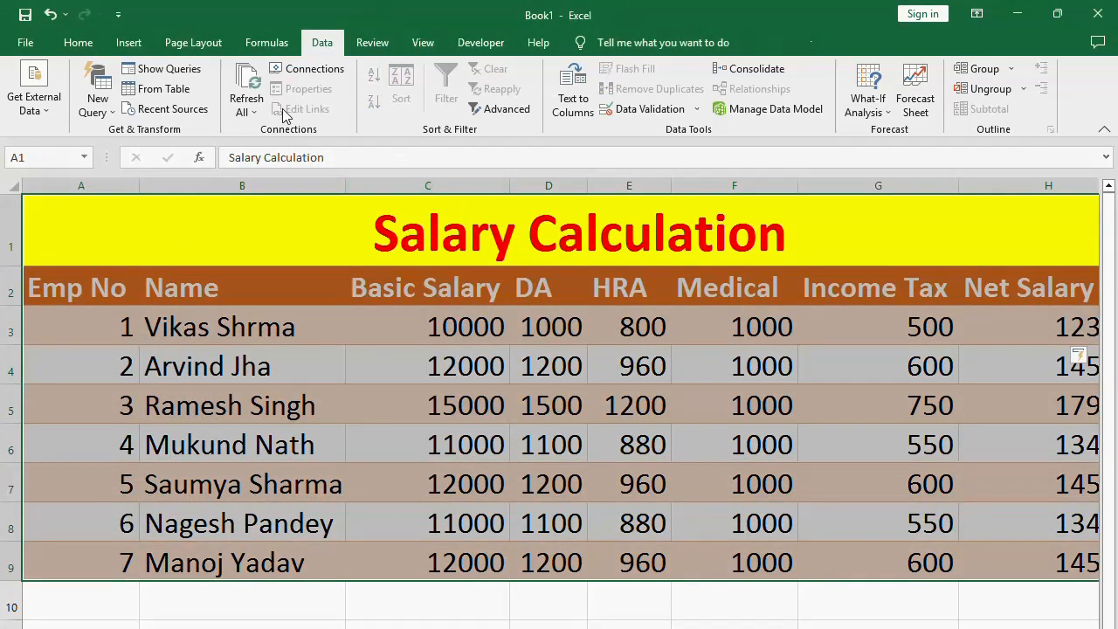
pyautogui.click(74, 46)
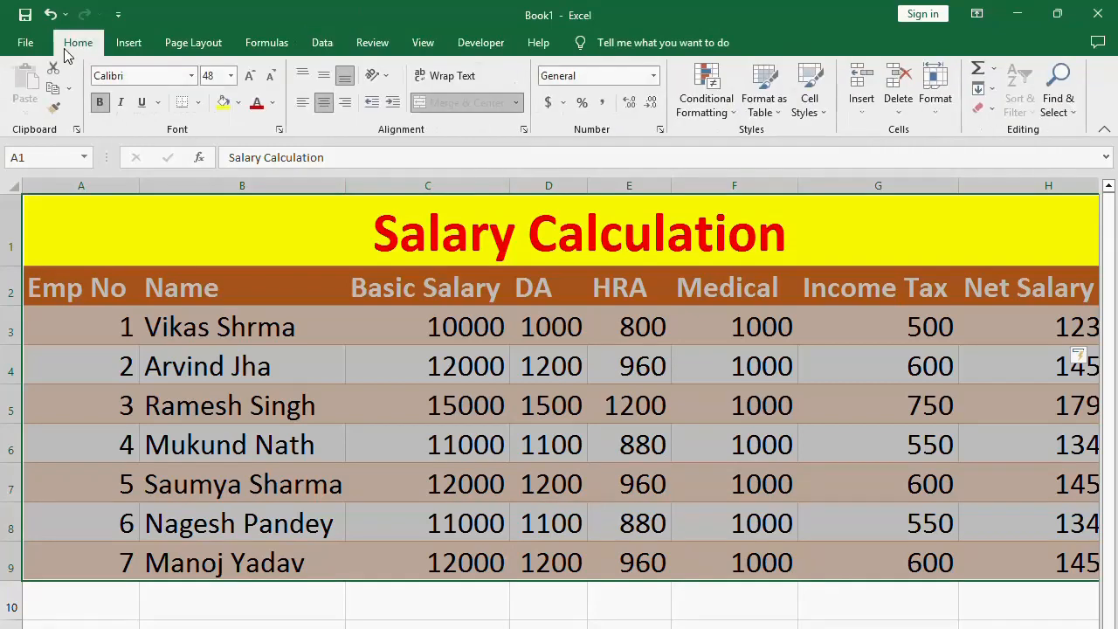
pyautogui.click(269, 77)
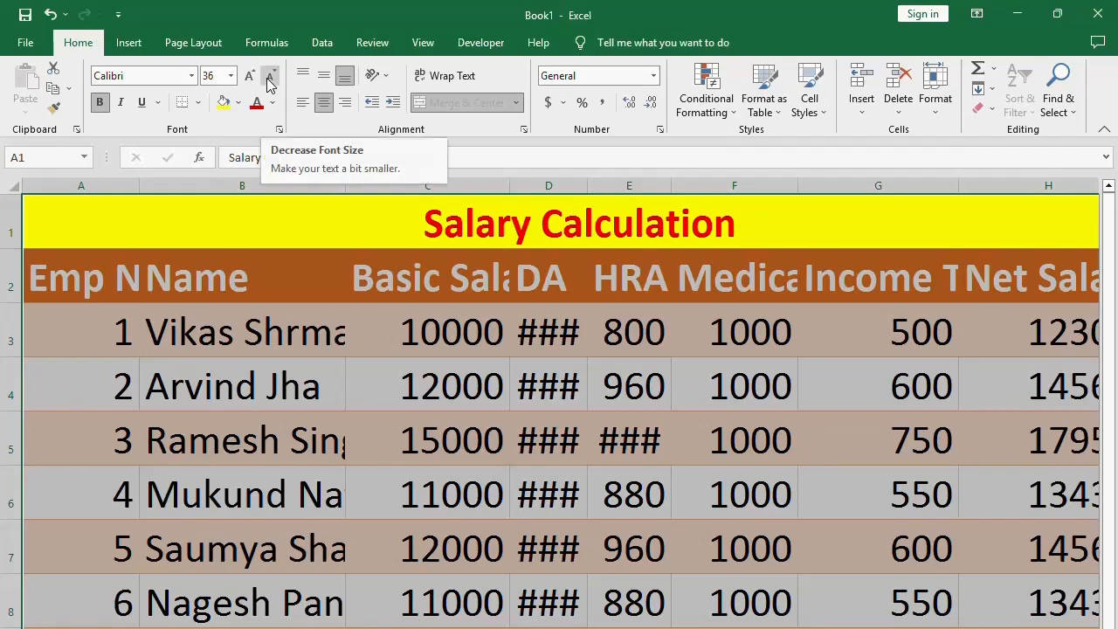
pyautogui.click(271, 77)
pyautogui.click(270, 77)
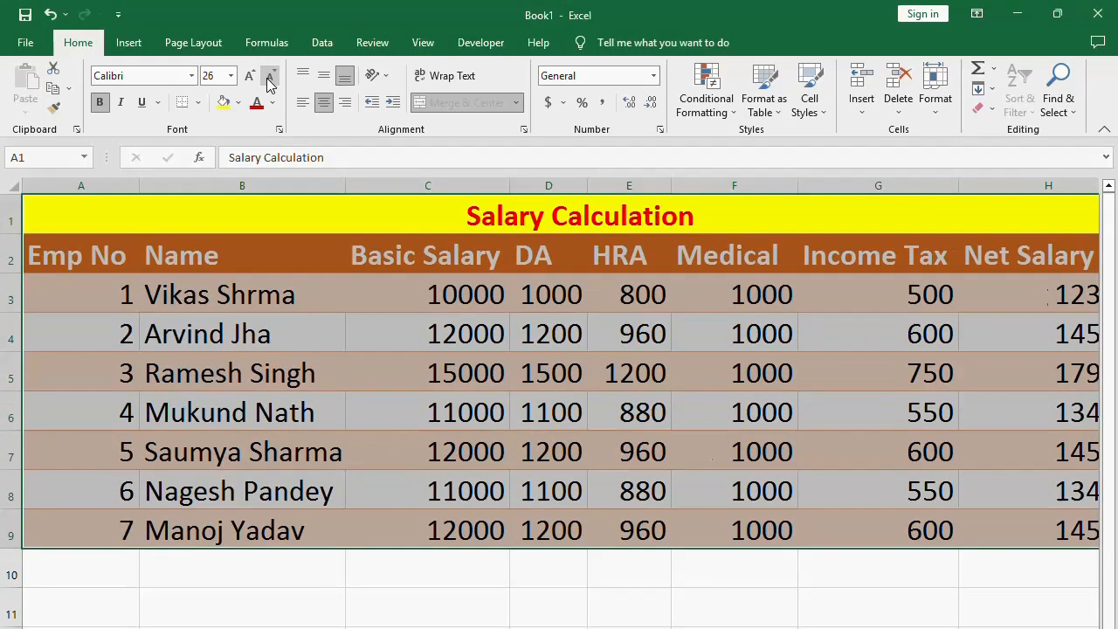
pyautogui.click(270, 78)
pyautogui.click(270, 77)
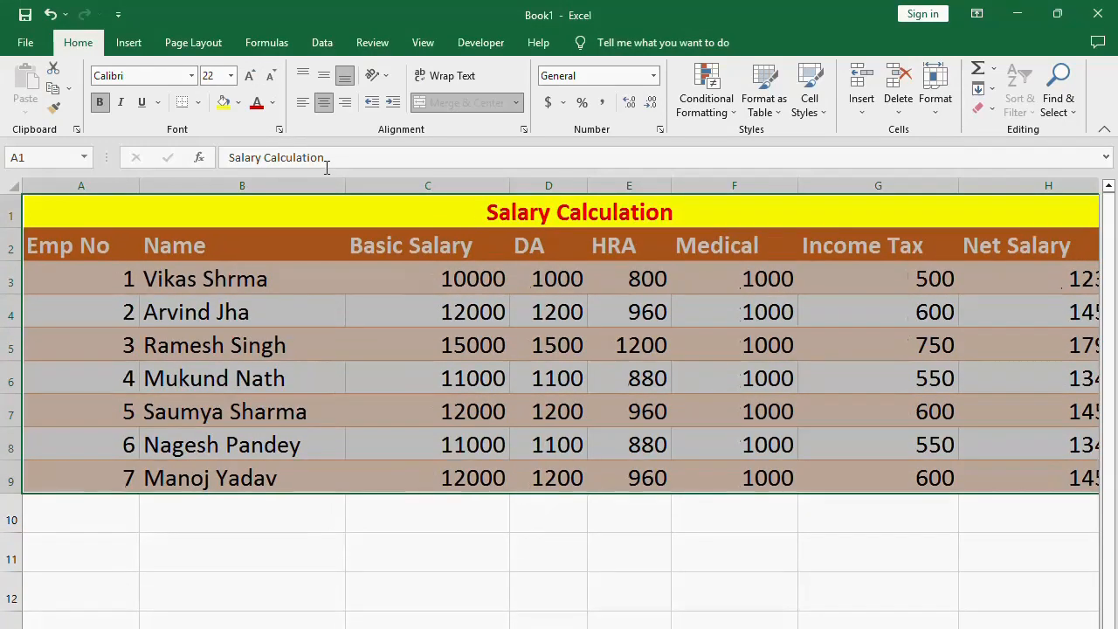
# Narrow the Emp No, Name, Basic Salary, Income Tax and Net Salary columns to fit their contents
pyautogui.moveTo(345, 184); pyautogui.dragTo(319, 184)
pyautogui.moveTo(482, 186); pyautogui.dragTo(461, 186)
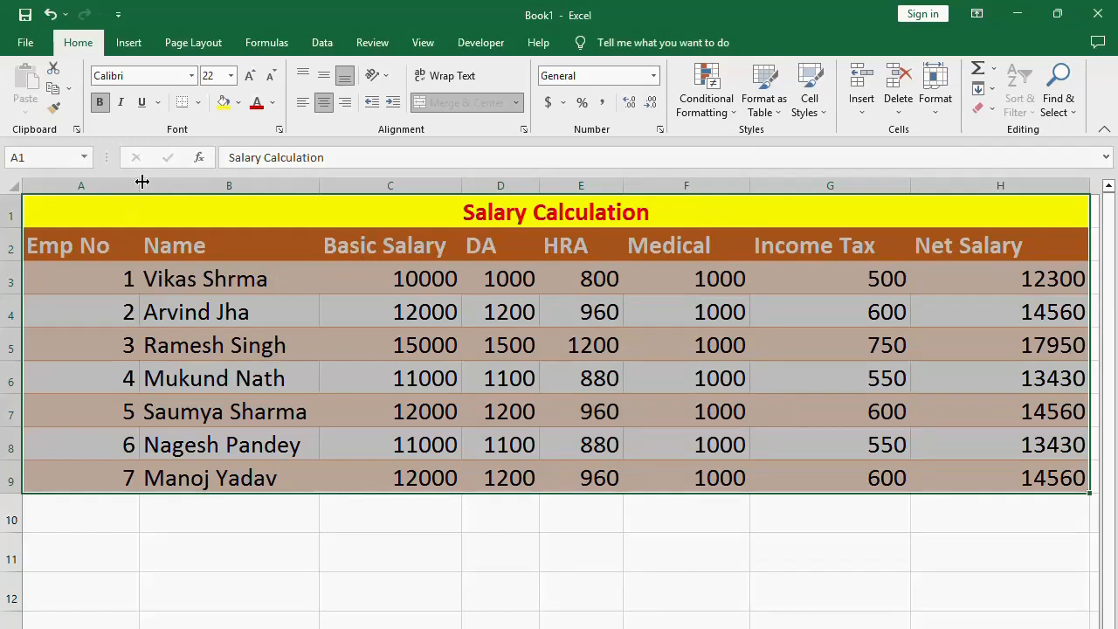
pyautogui.moveTo(140, 185); pyautogui.dragTo(123, 184)
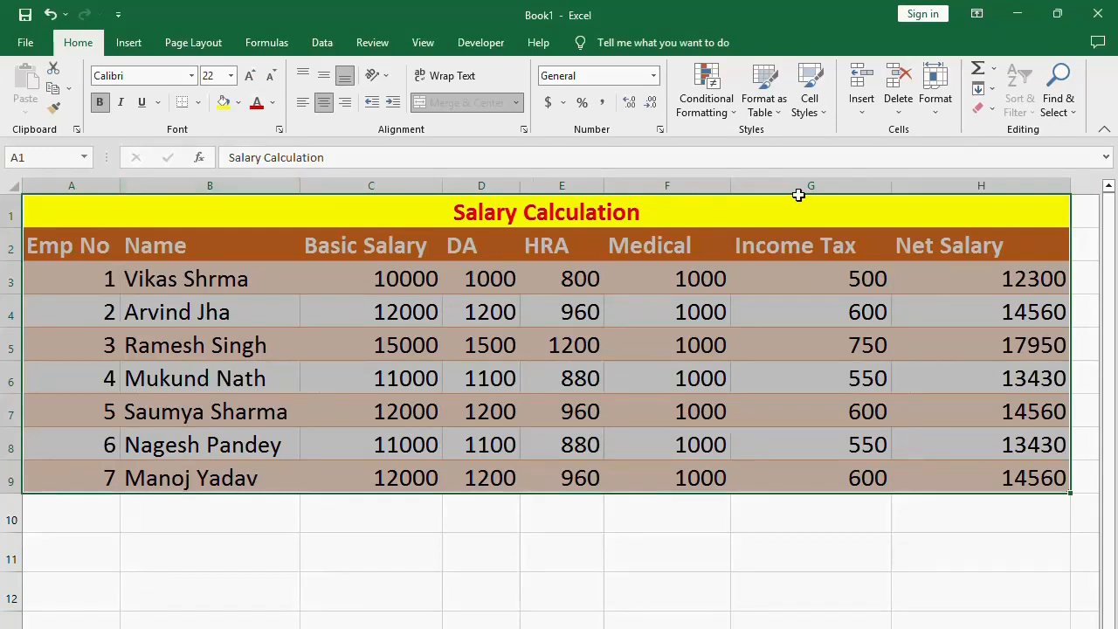
pyautogui.moveTo(887, 186); pyautogui.dragTo(861, 187)
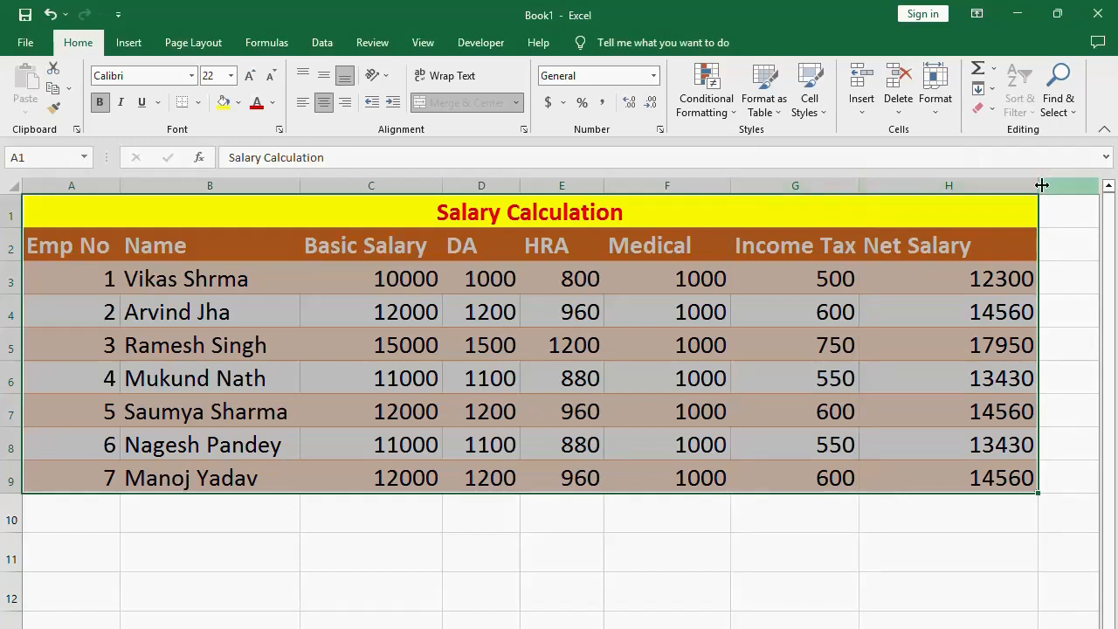
pyautogui.moveTo(1038, 185); pyautogui.dragTo(987, 195)
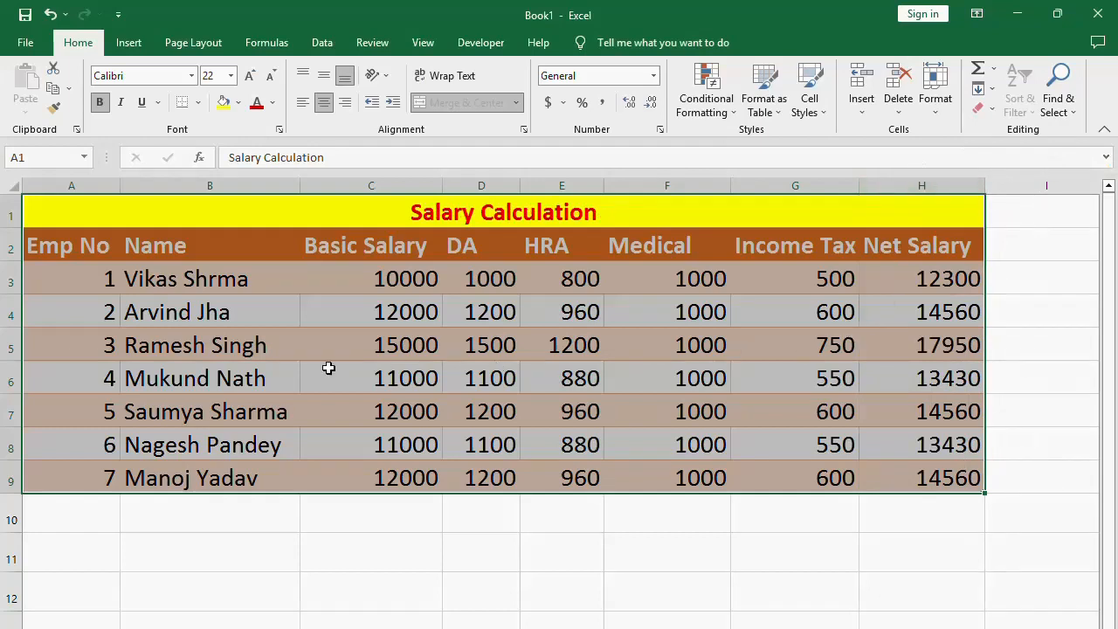
pyautogui.click(413, 398)
# Format the amounts in C3:H9 as Accounting with the ₹ Hindi currency symbol and 2 decimal places
pyautogui.moveTo(374, 276); pyautogui.dragTo(914, 474)
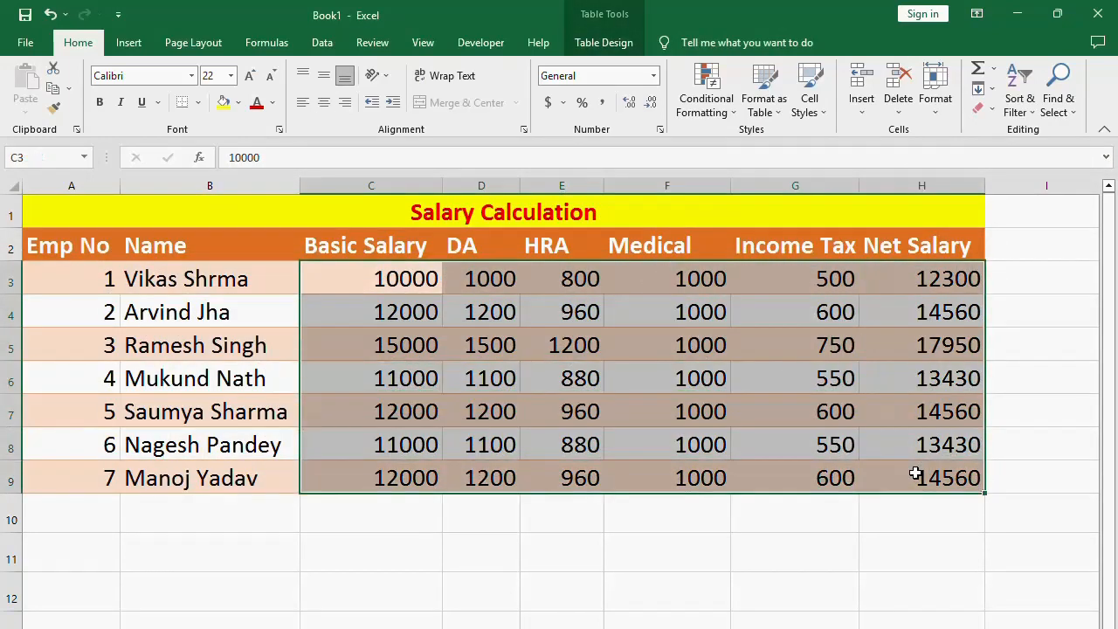
pyautogui.click(564, 103)
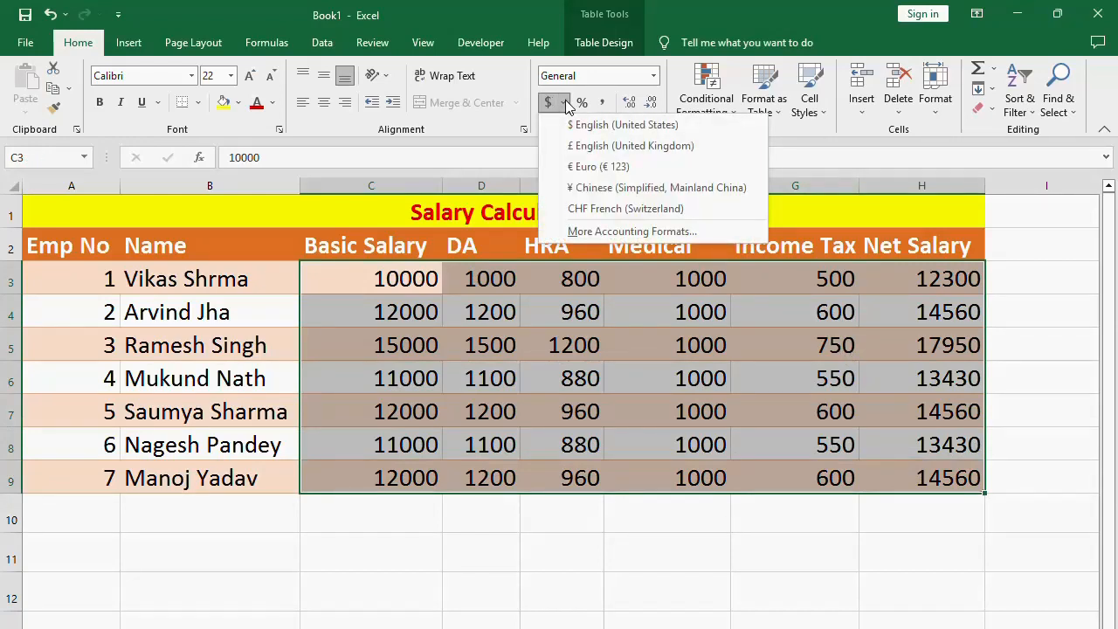
pyautogui.click(594, 232)
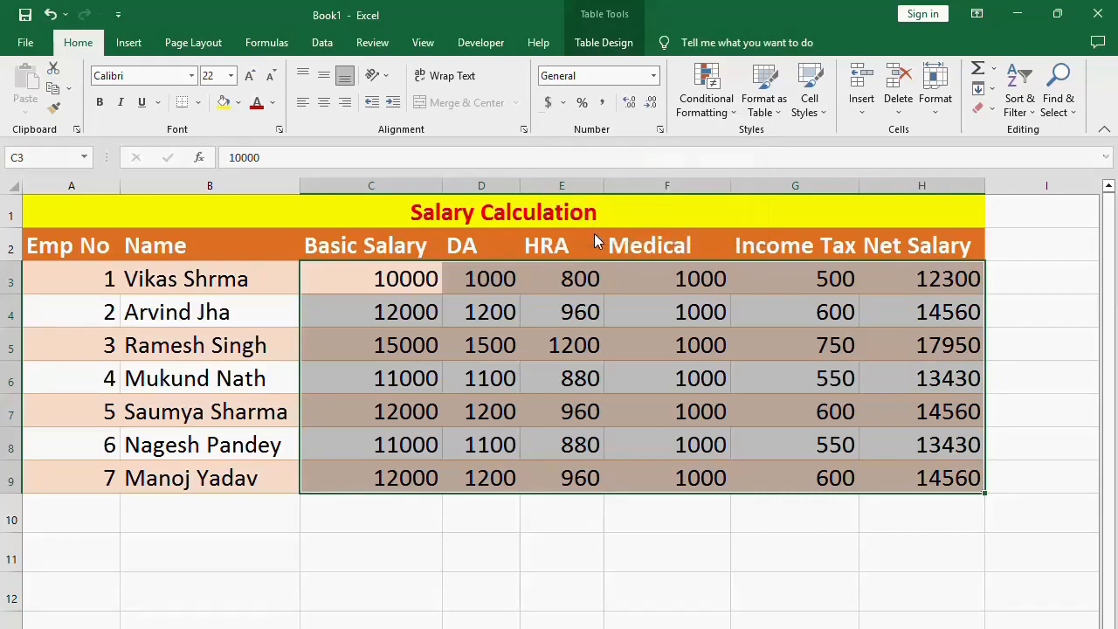
pyautogui.click(768, 347)
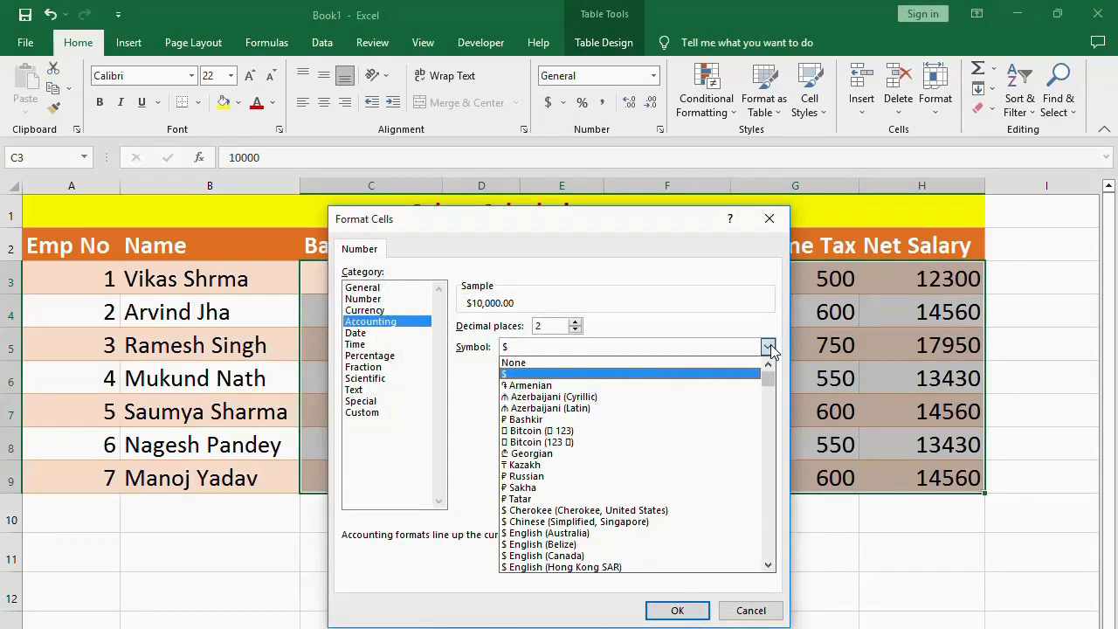
pyautogui.moveTo(769, 377); pyautogui.dragTo(773, 427)
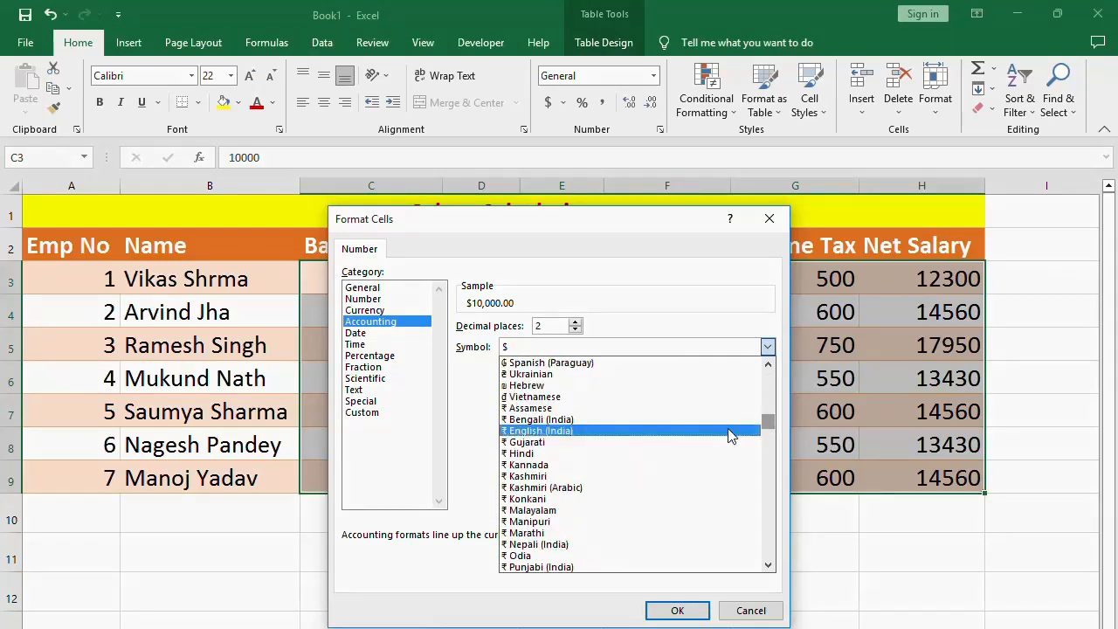
pyautogui.click(601, 453)
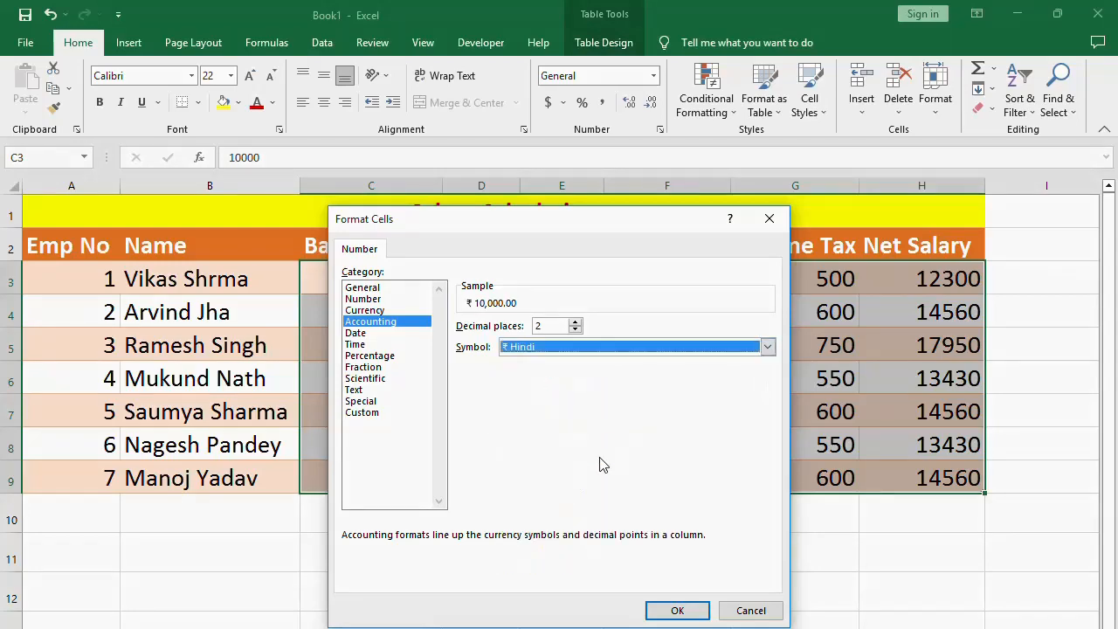
pyautogui.click(664, 611)
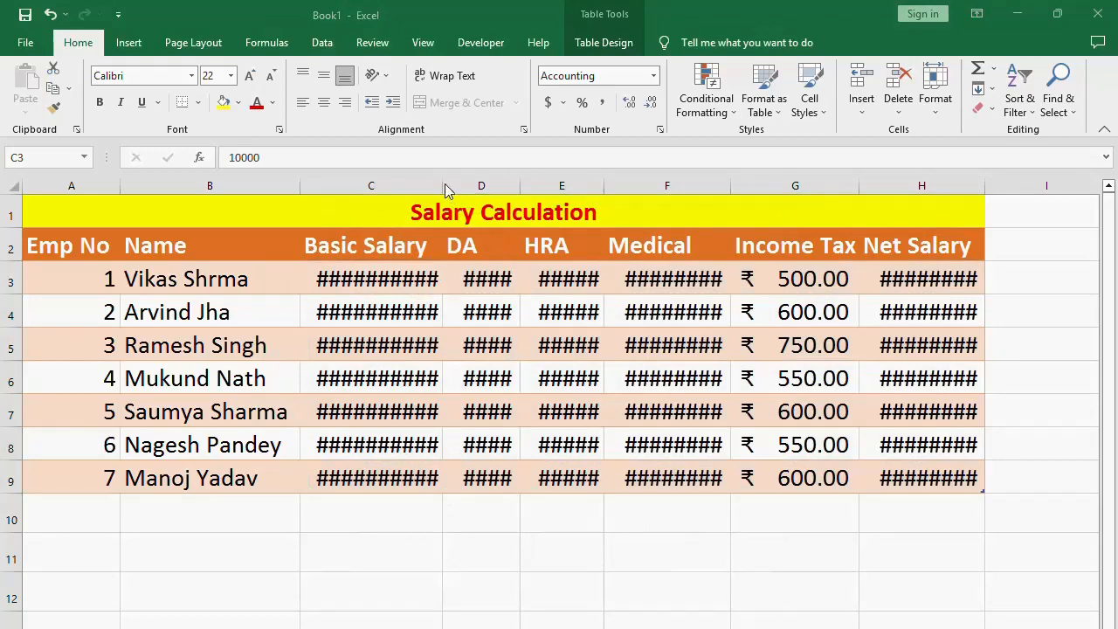
# Widen the Basic Salary and DA columns for the currency amounts, and undo the last widening of the DA column
pyautogui.moveTo(442, 185); pyautogui.dragTo(467, 185)
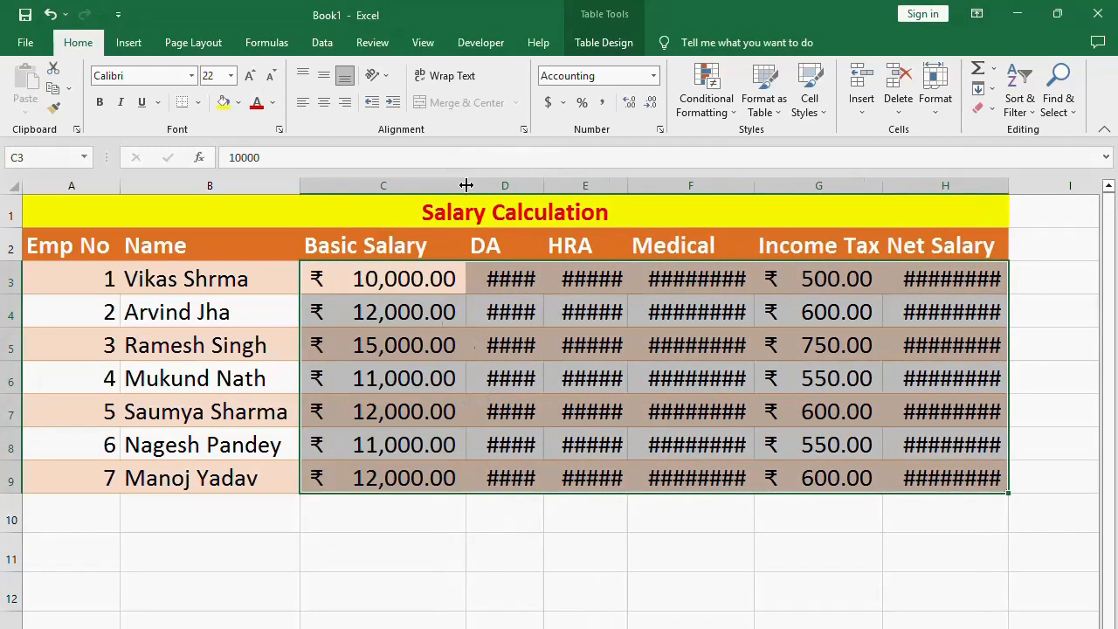
pyautogui.moveTo(543, 185); pyautogui.dragTo(631, 181)
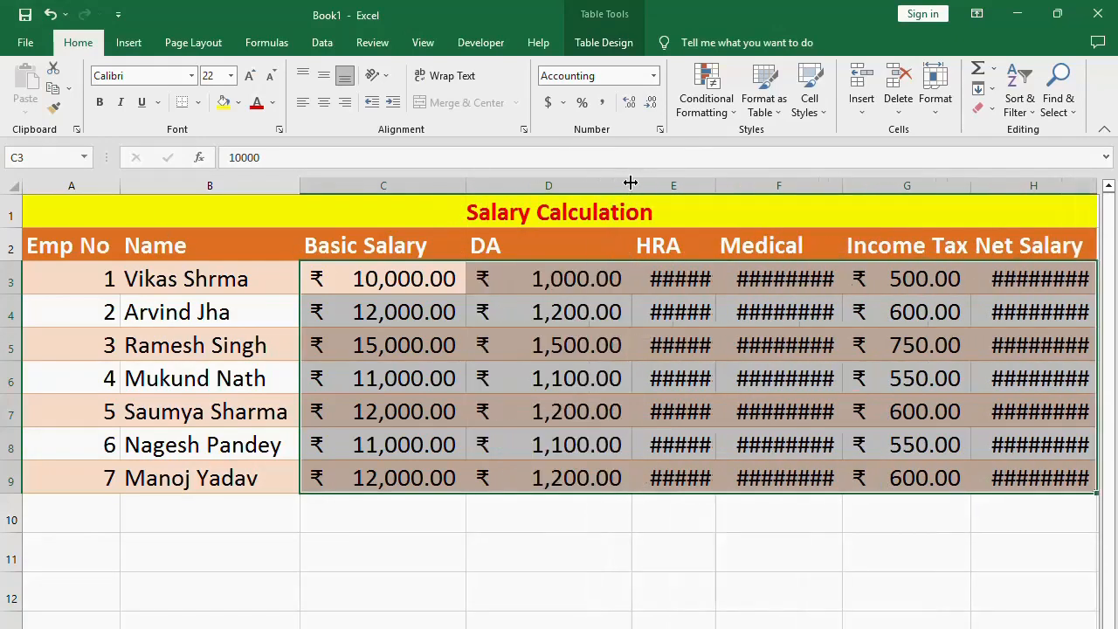
pyautogui.hotkey('ctrl', 'z')
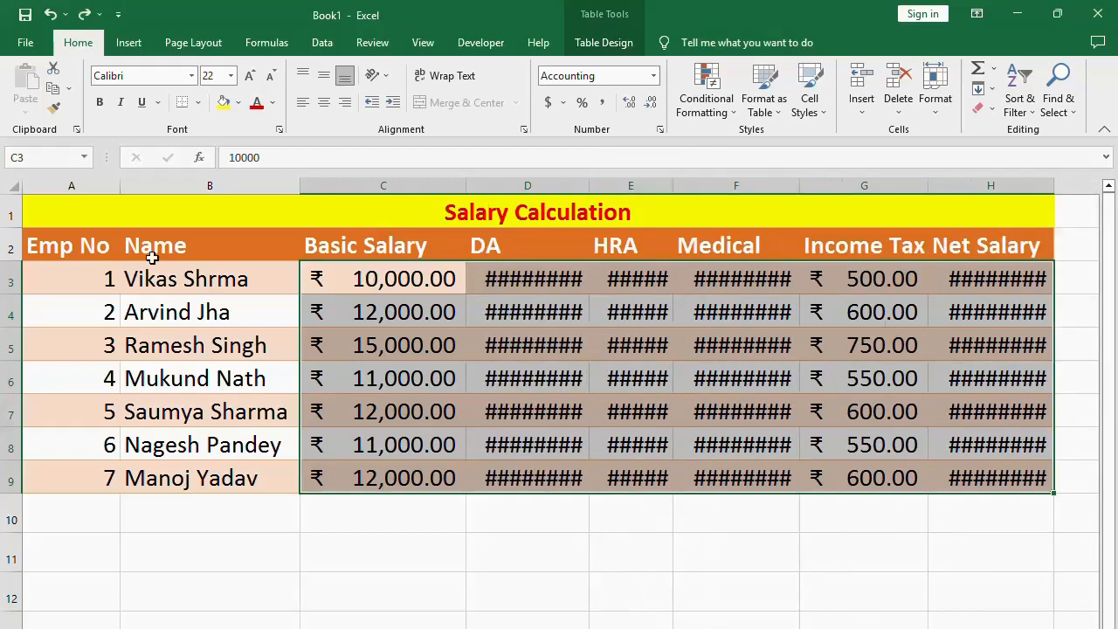
# Reduce the whole table's font size to 18 and widen the HRA column to fit its currency amounts
pyautogui.click(125, 502)
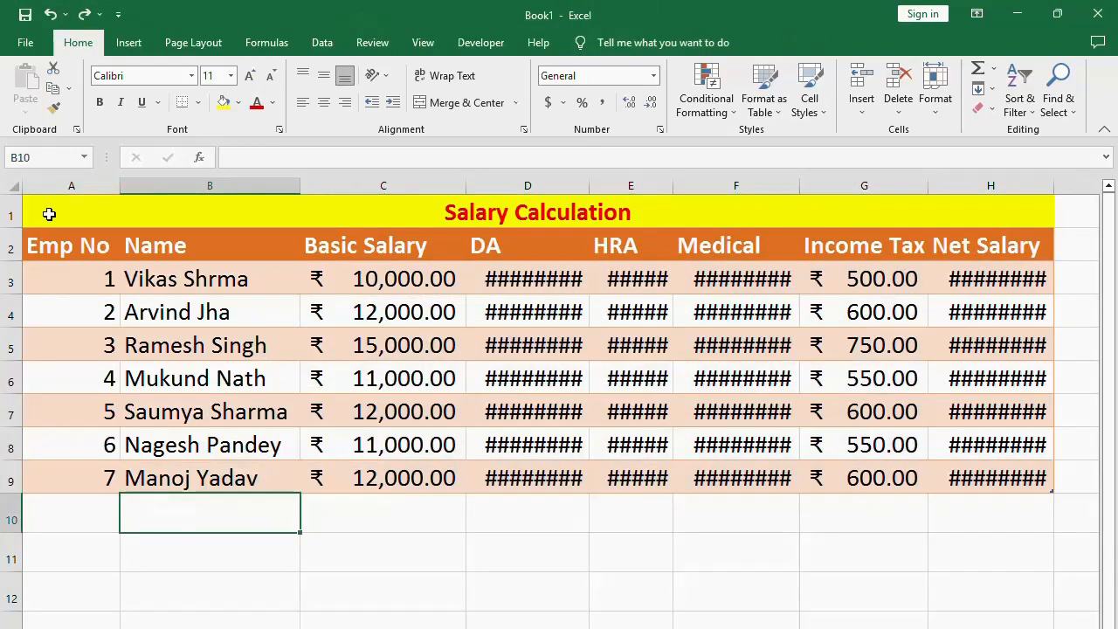
pyautogui.moveTo(47, 213); pyautogui.dragTo(856, 491)
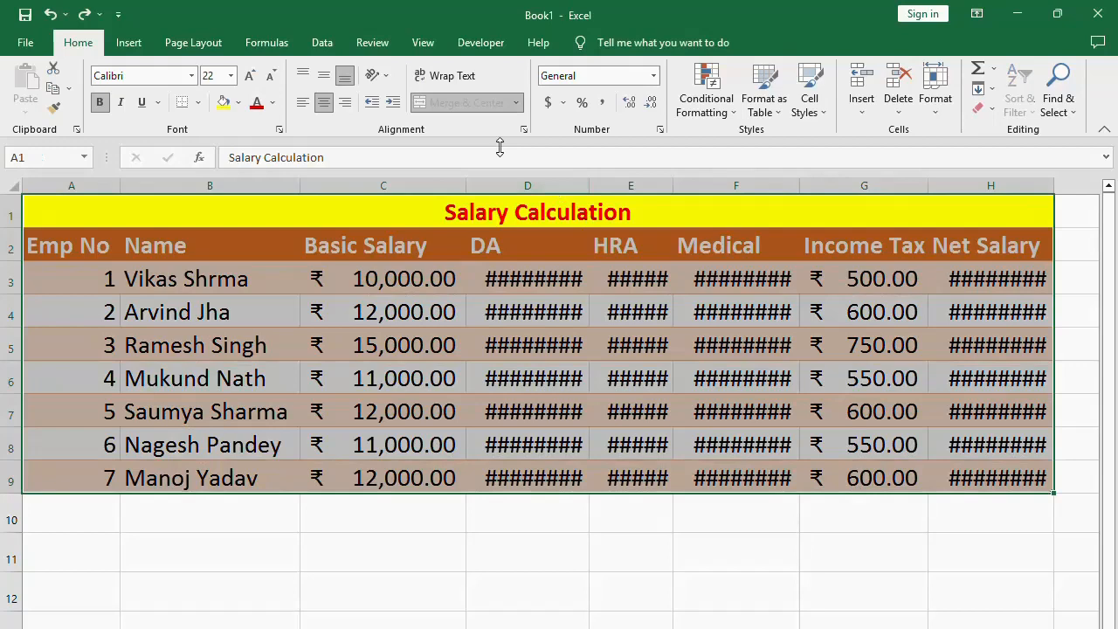
pyautogui.click(272, 77)
pyautogui.click(272, 77)
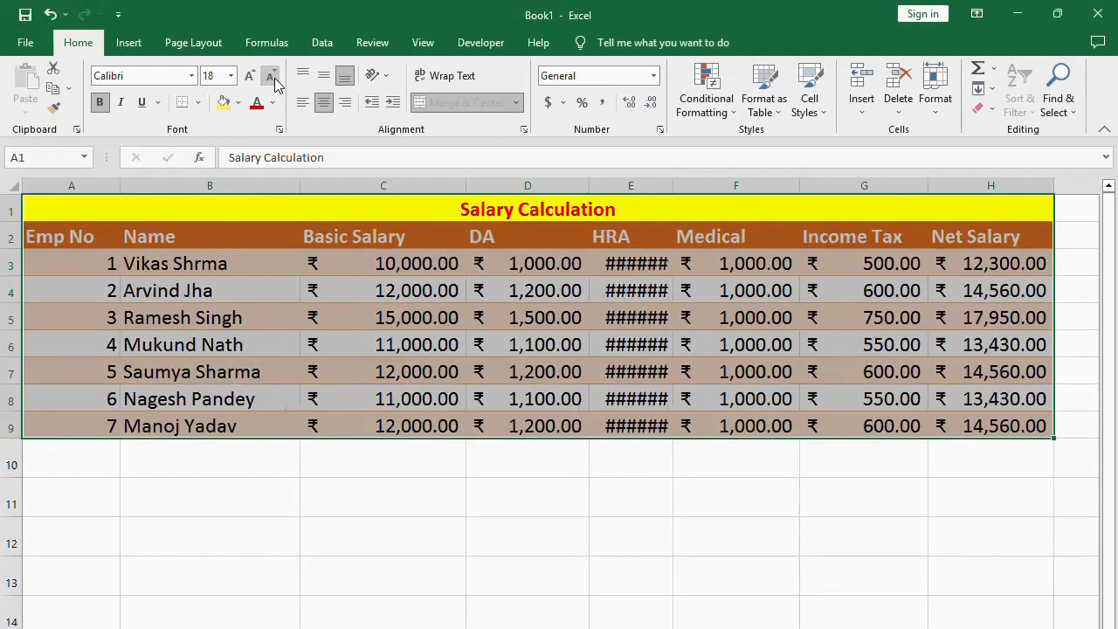
pyautogui.click(733, 569)
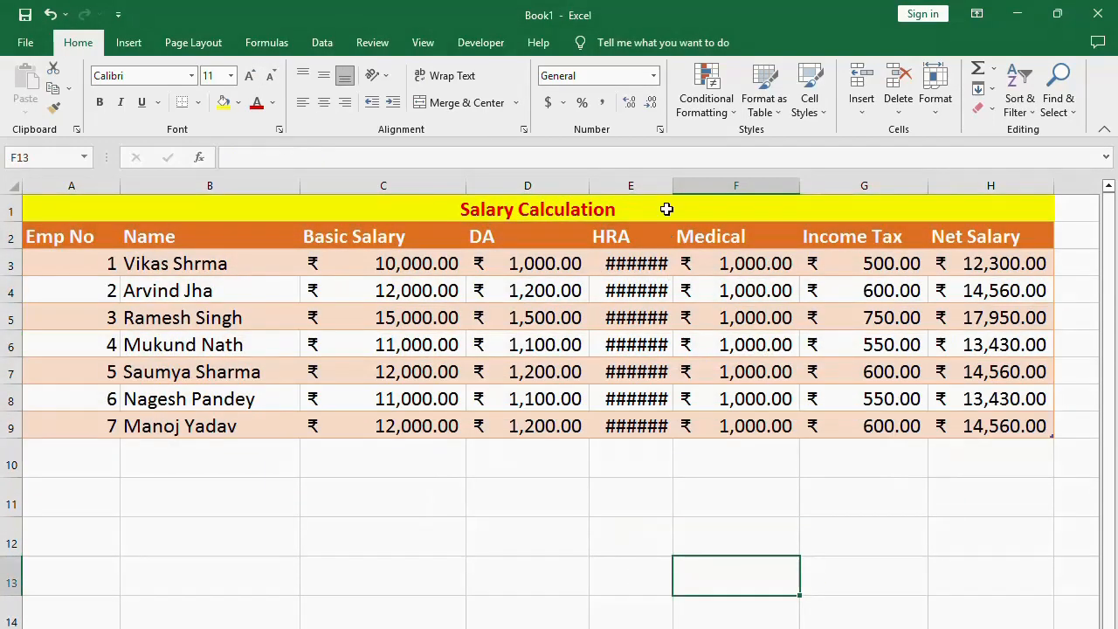
pyautogui.moveTo(673, 181); pyautogui.dragTo(700, 192)
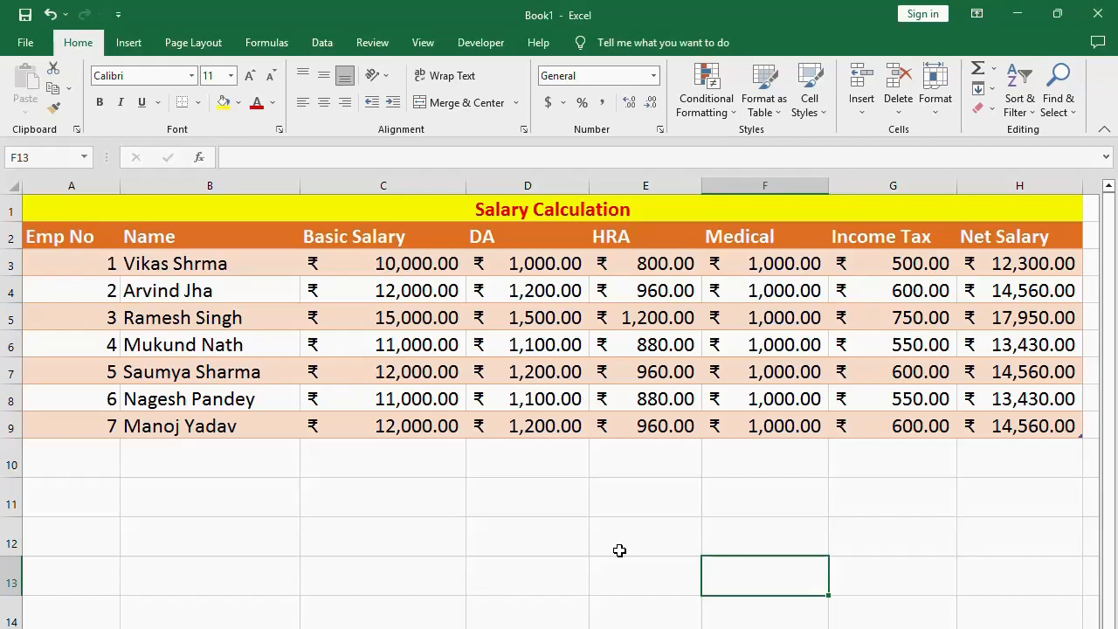
# Enlarge the font of the merged Salary Calculation title in row 1 to size 48
pyautogui.click(609, 210)
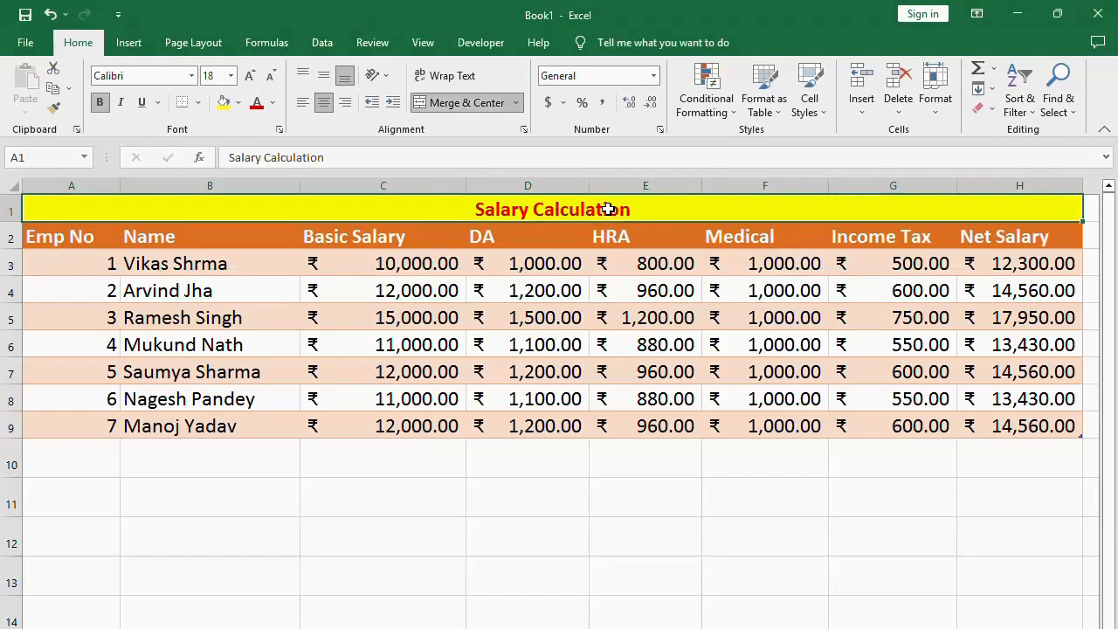
pyautogui.click(249, 76)
pyautogui.click(249, 76)
pyautogui.click(248, 76)
pyautogui.click(248, 77)
pyautogui.click(249, 77)
pyautogui.click(249, 77)
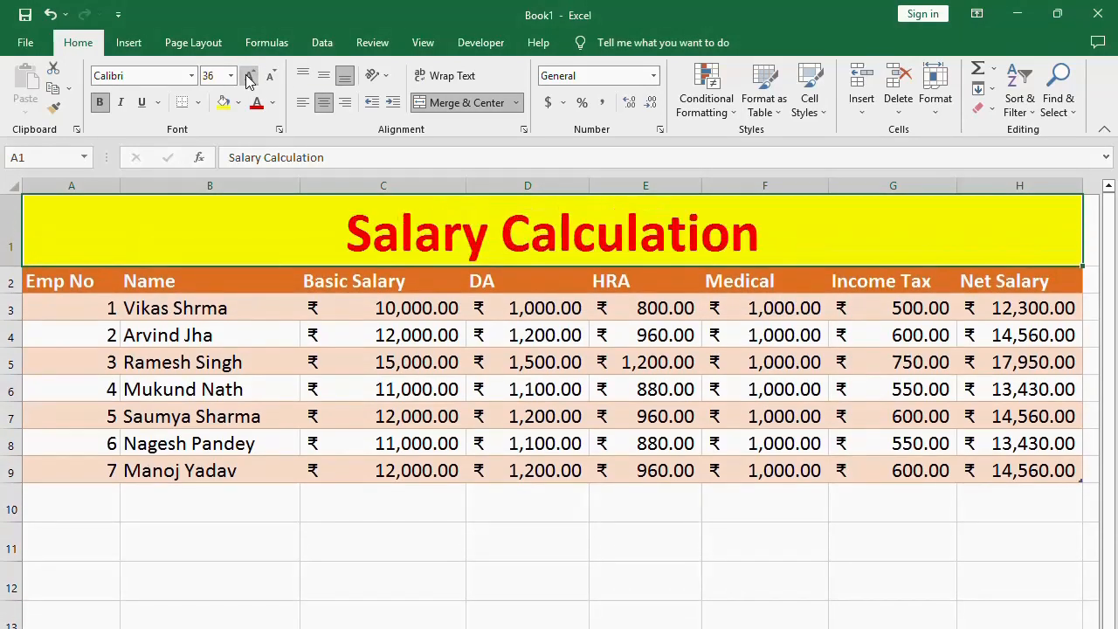
pyautogui.click(539, 584)
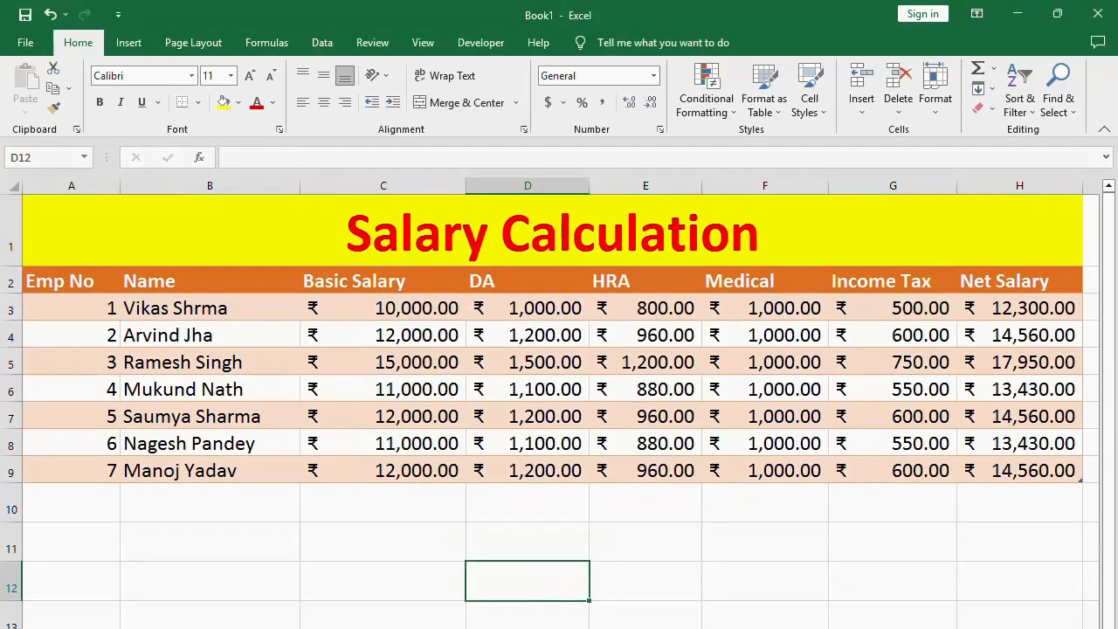